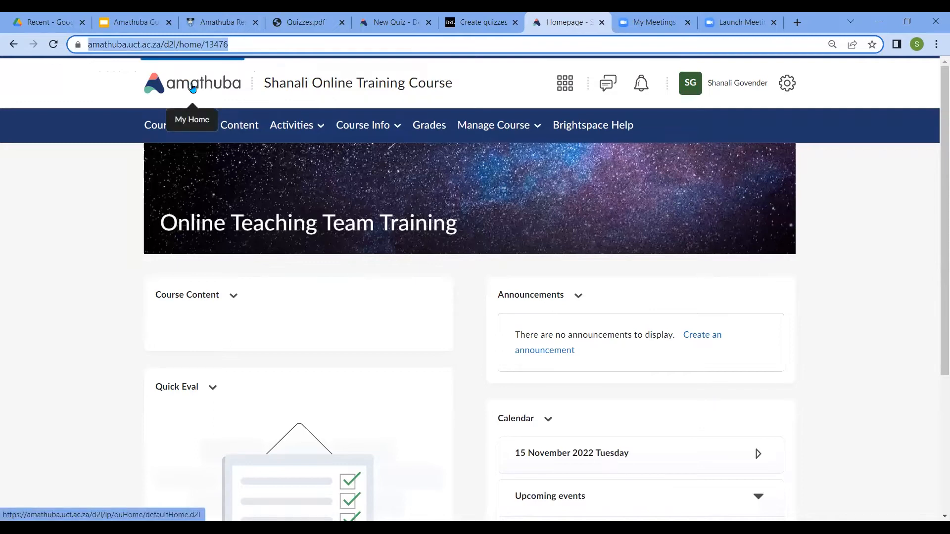
Go to the Amathuba home page and look through the listed courses
click(193, 88)
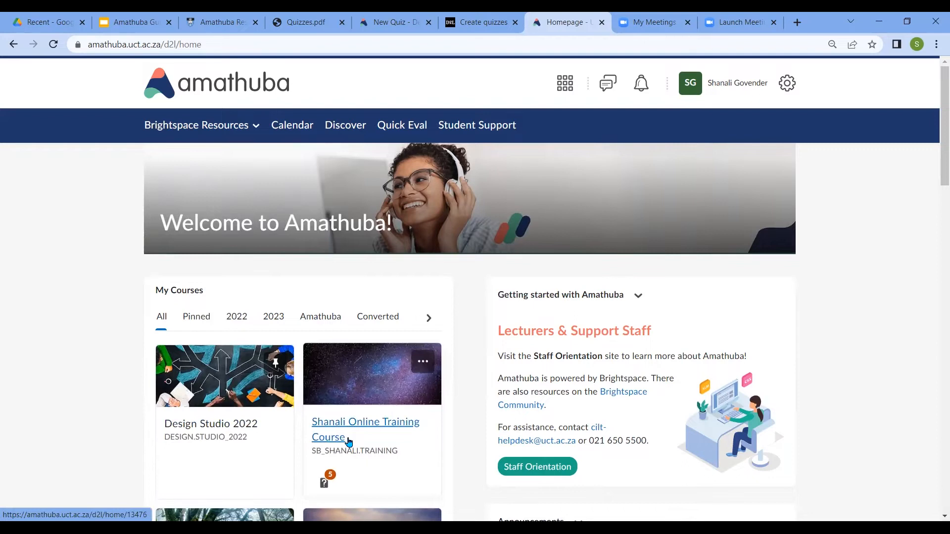
drag(936, 160, 936, 215)
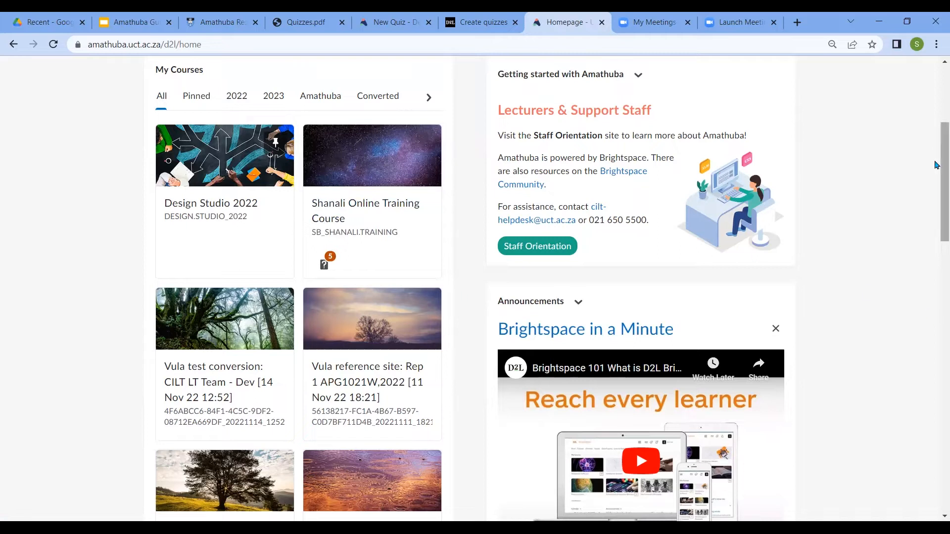
scroll(937, 168, down, 2)
scroll(936, 245, down, 15)
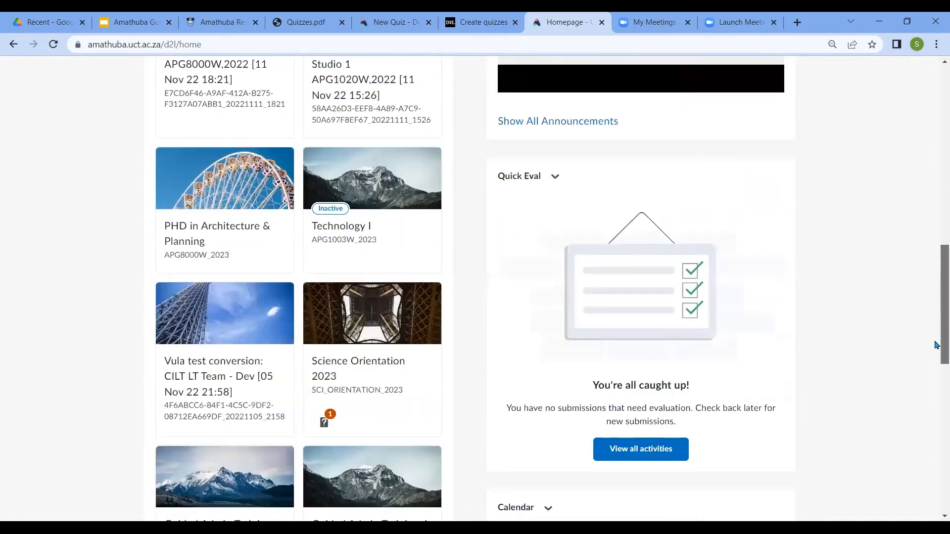
scroll(936, 244, up, 4)
scroll(930, 148, up, 13)
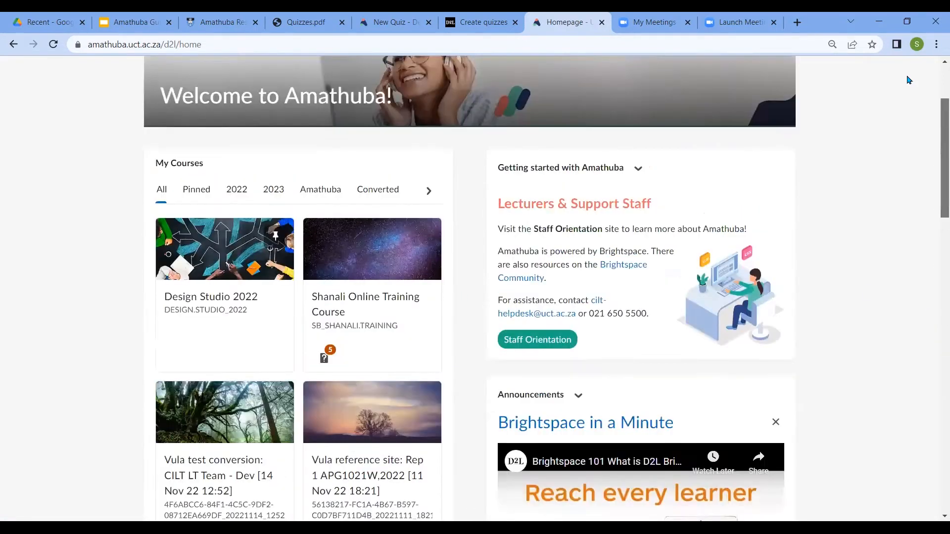
click(234, 49)
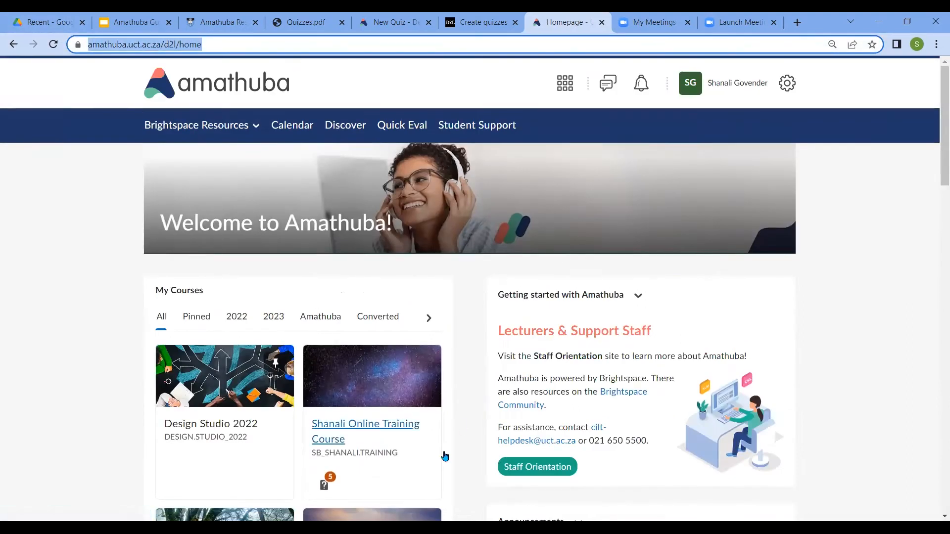
click(382, 466)
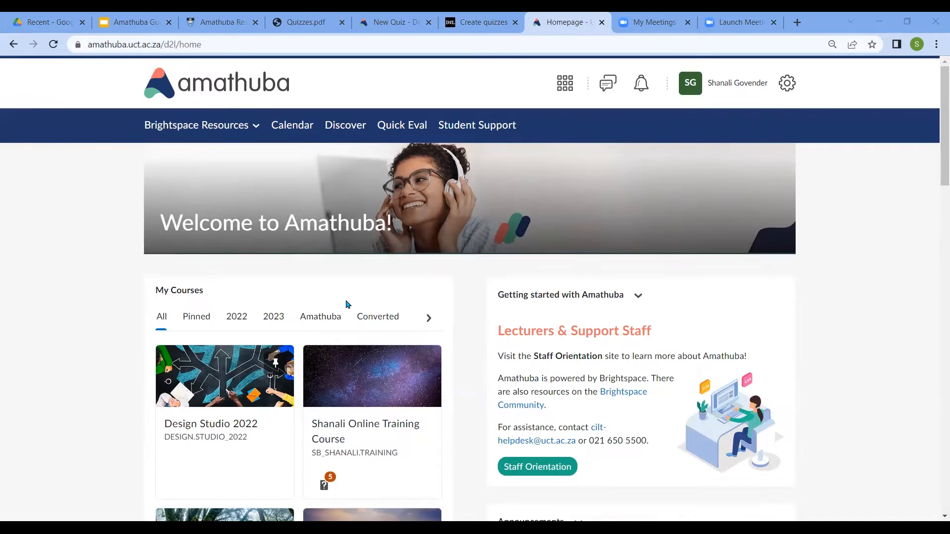
click(47, 317)
Open the online training course and look over its homepage
click(362, 424)
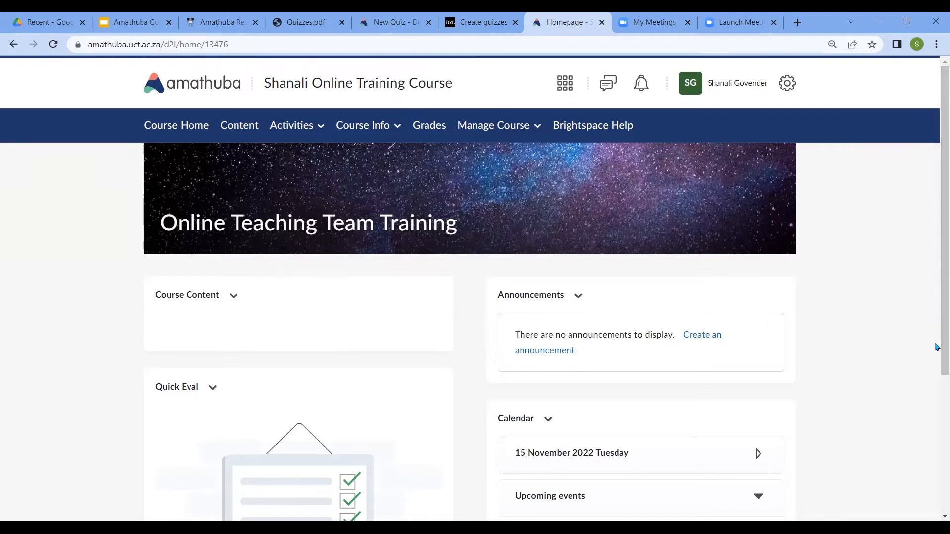
scroll(936, 297, down, 2)
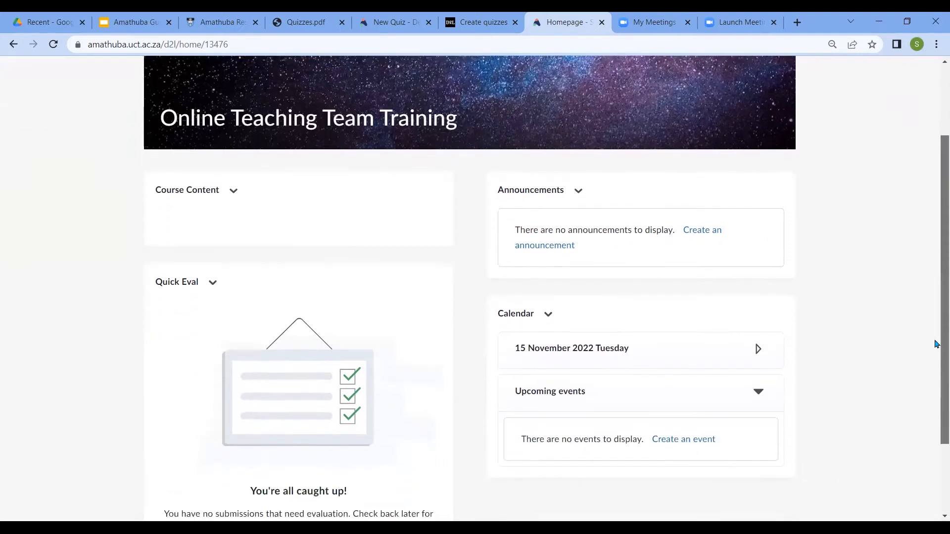
scroll(935, 313, up, 2)
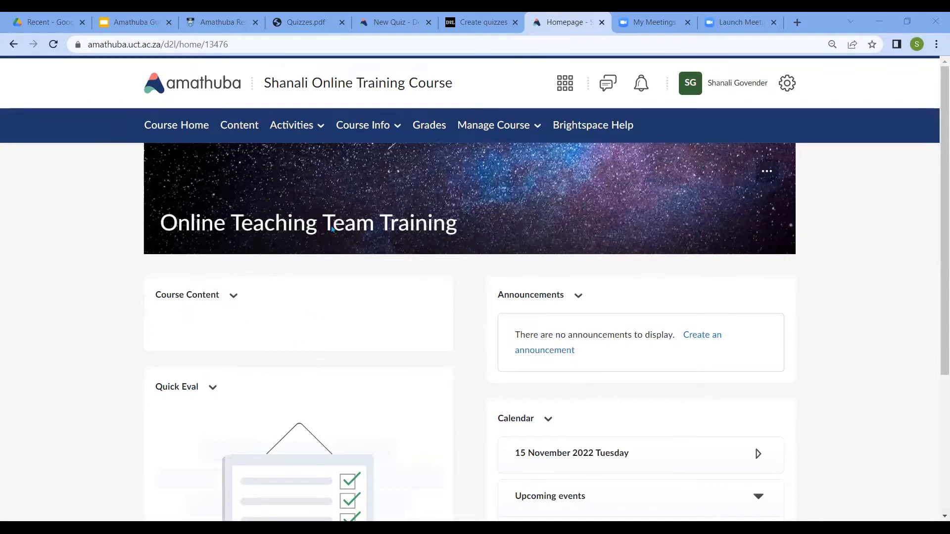
Open the group management page from the course administration tools
click(536, 129)
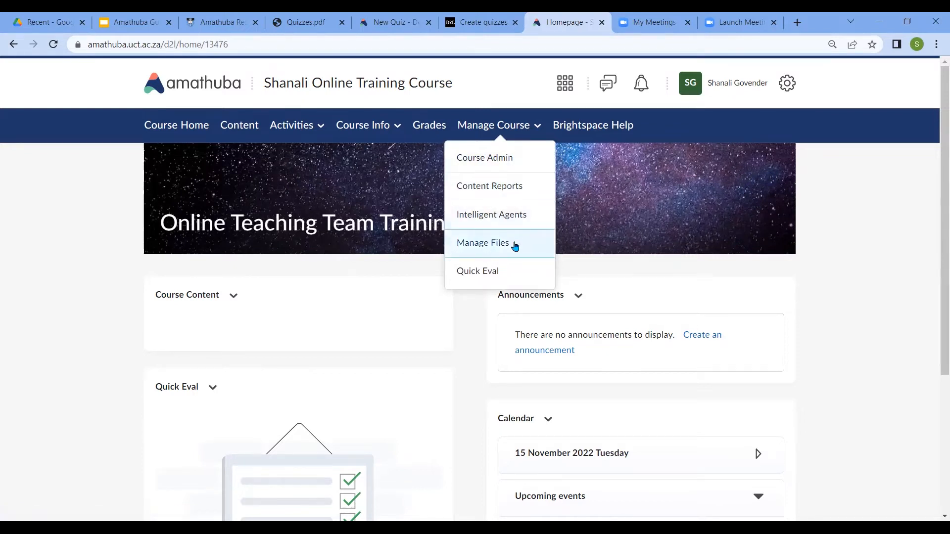
click(504, 165)
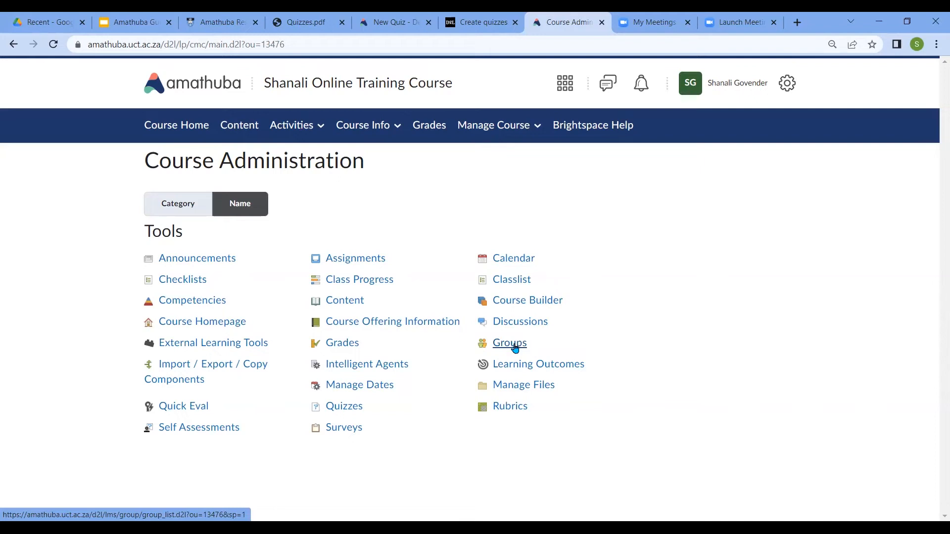
click(515, 348)
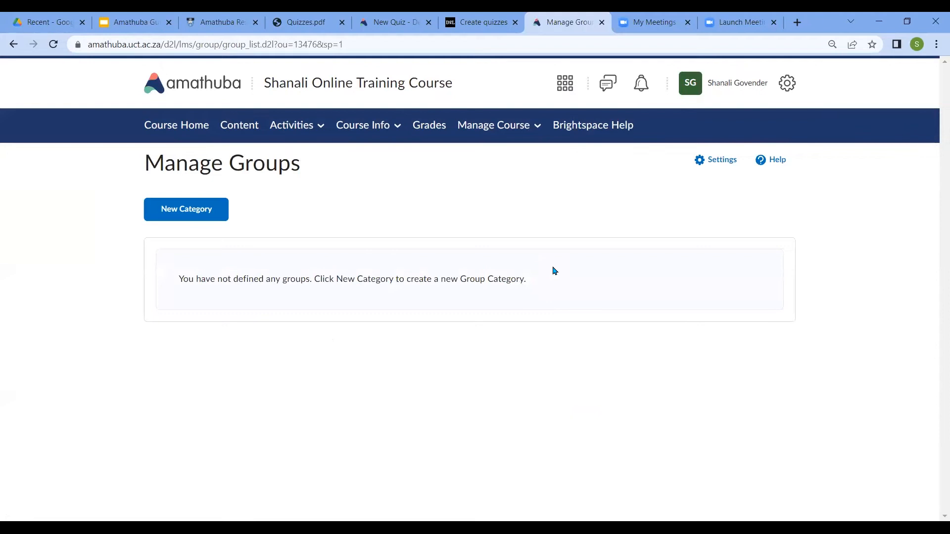
Start a new group category named "Tutorial" with the description "Weekly tuts"
click(195, 213)
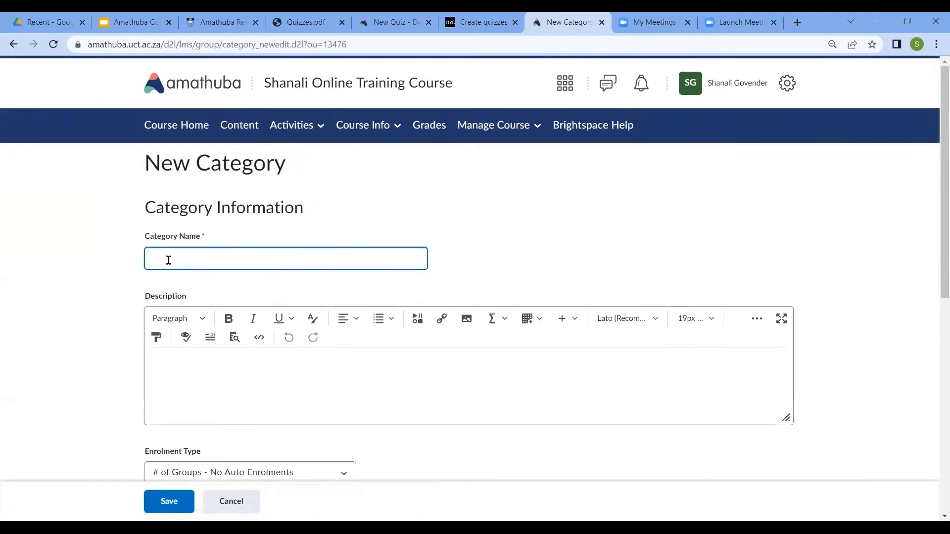
text(Tutorial)
click(194, 386)
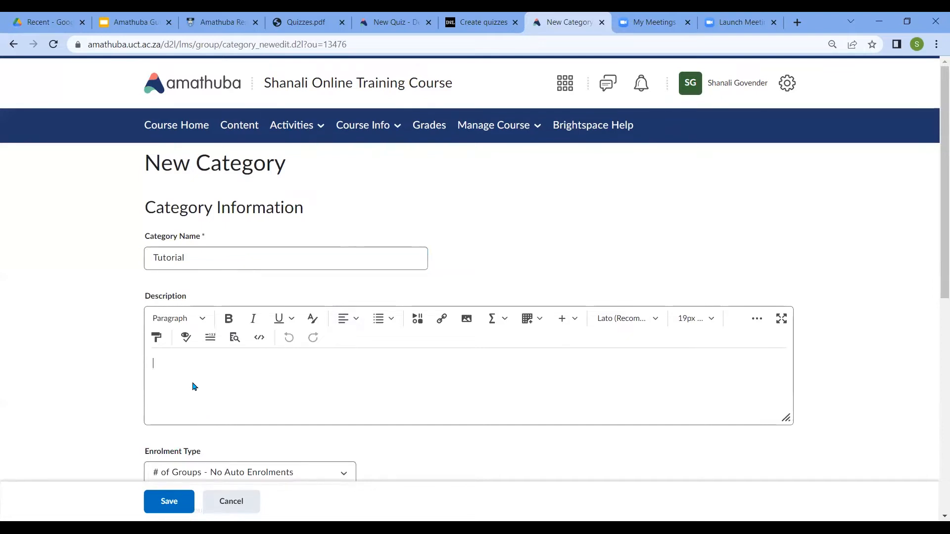
text(Weekly tuts)
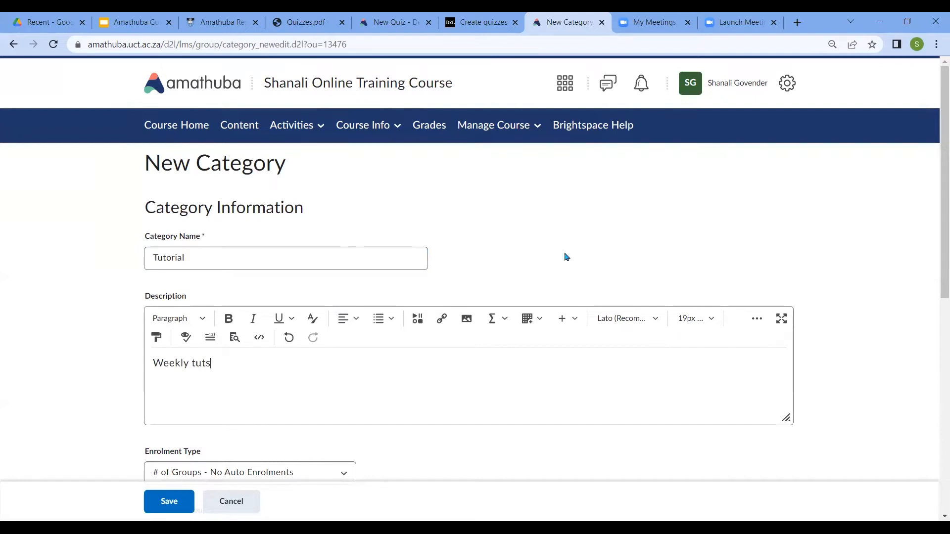
Review the enrolment types available for the new category
drag(937, 185, 936, 240)
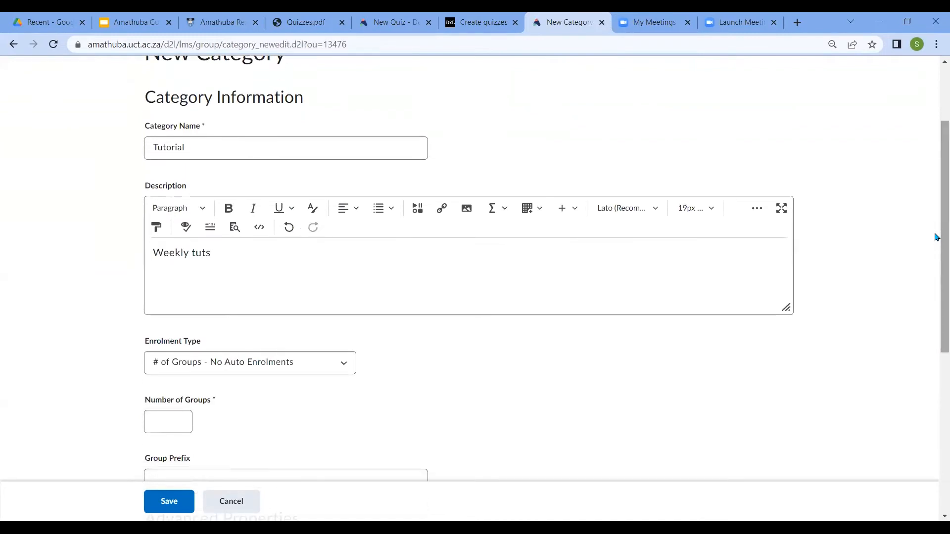
drag(935, 221, 935, 252)
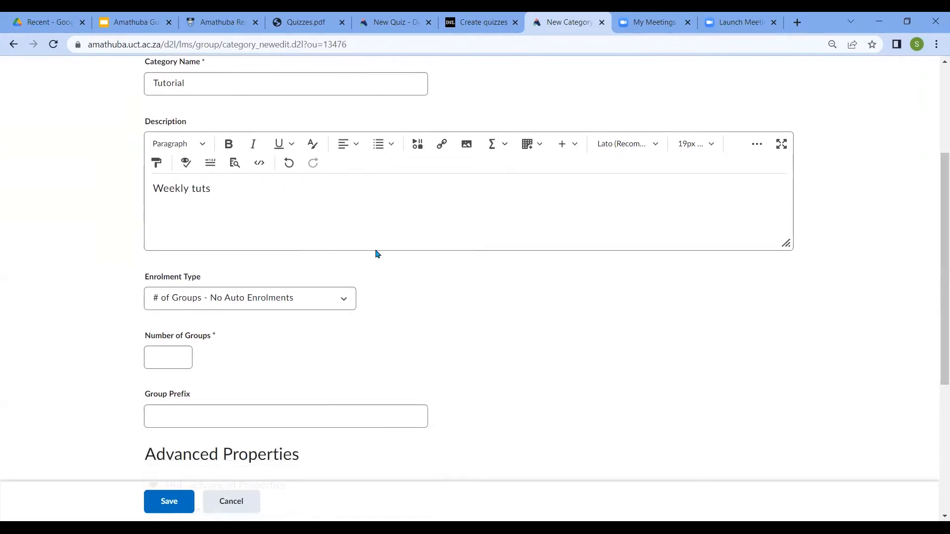
click(353, 295)
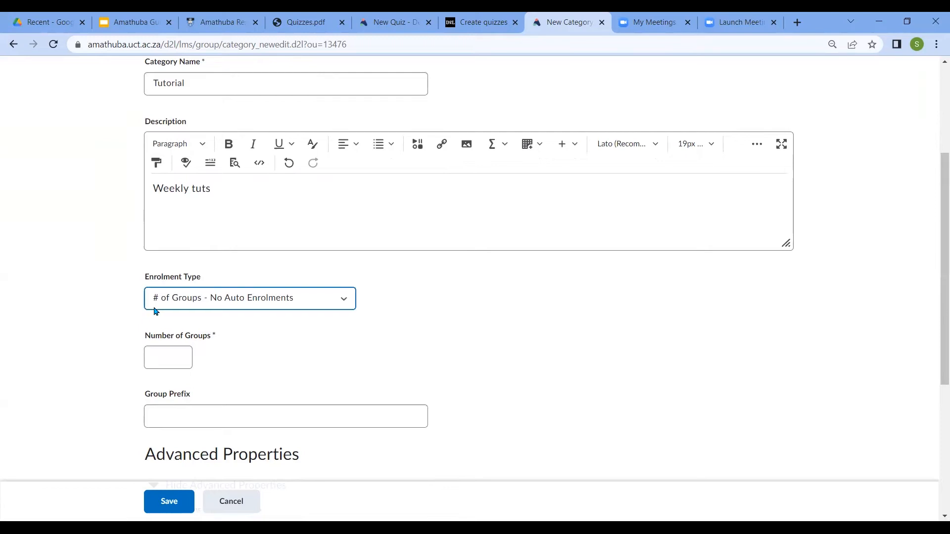
click(349, 303)
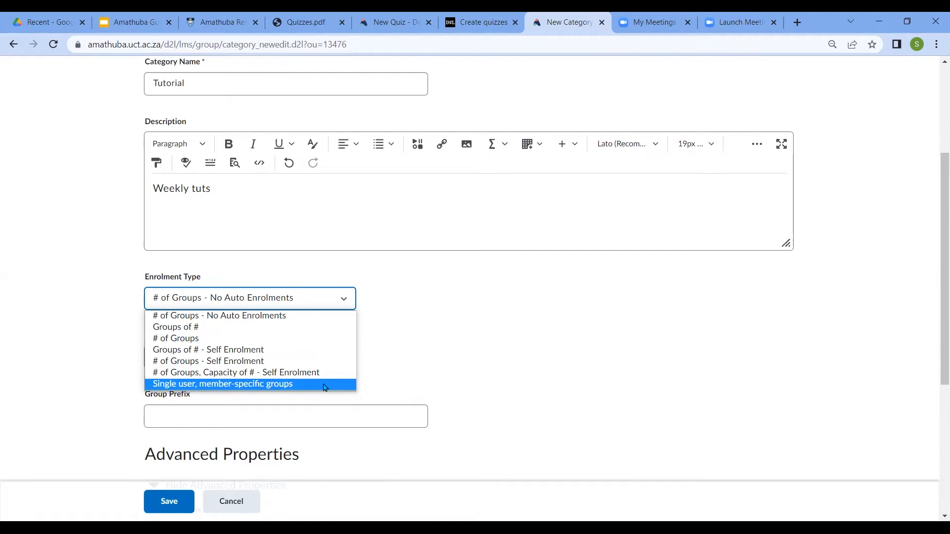
click(471, 351)
click(170, 355)
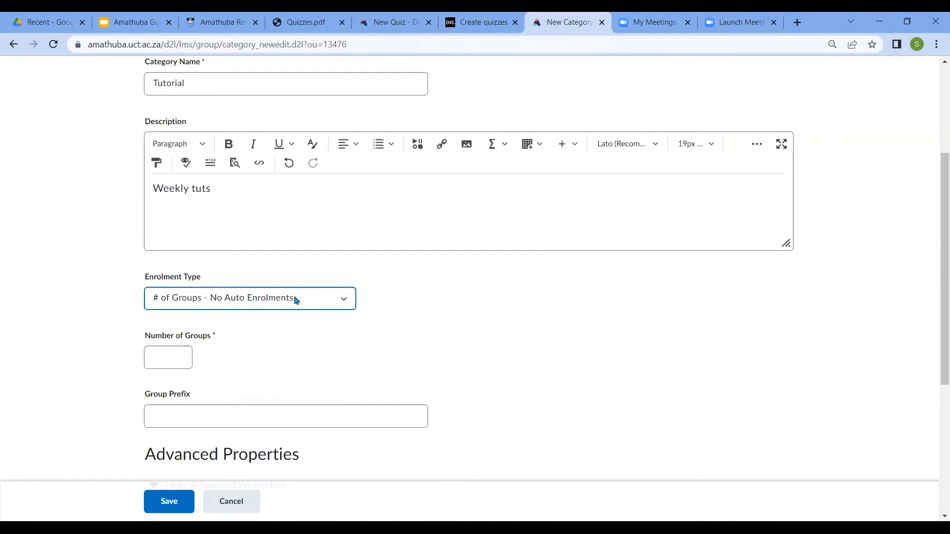
Set the enrolment type to "Groups of # - Self Enrolment" with 20 users per group
click(345, 303)
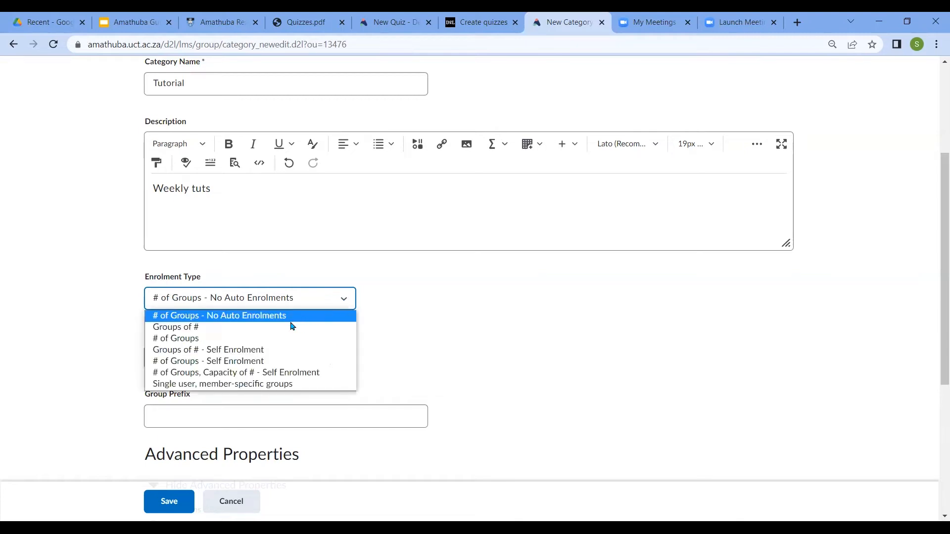
click(252, 354)
click(159, 355)
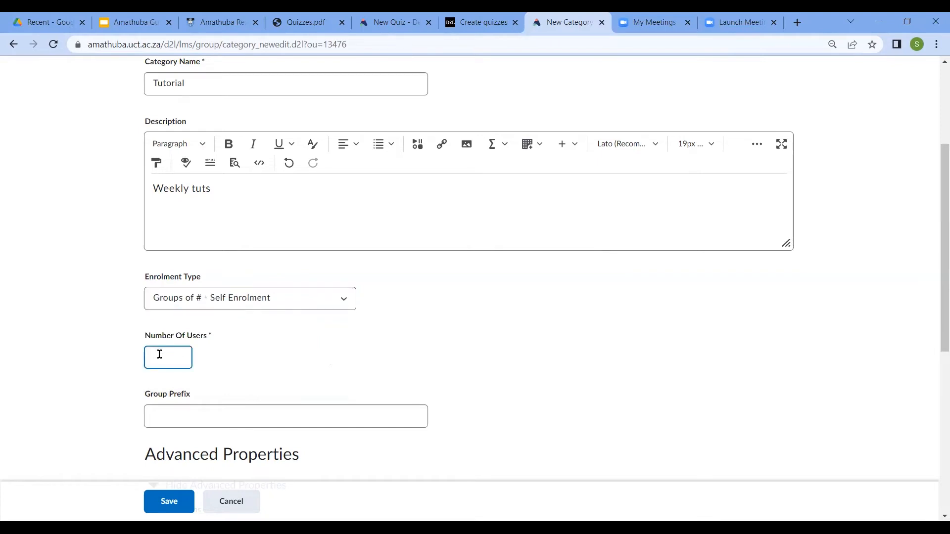
text(20)
Set the group prefix to "Tutorial"
click(165, 406)
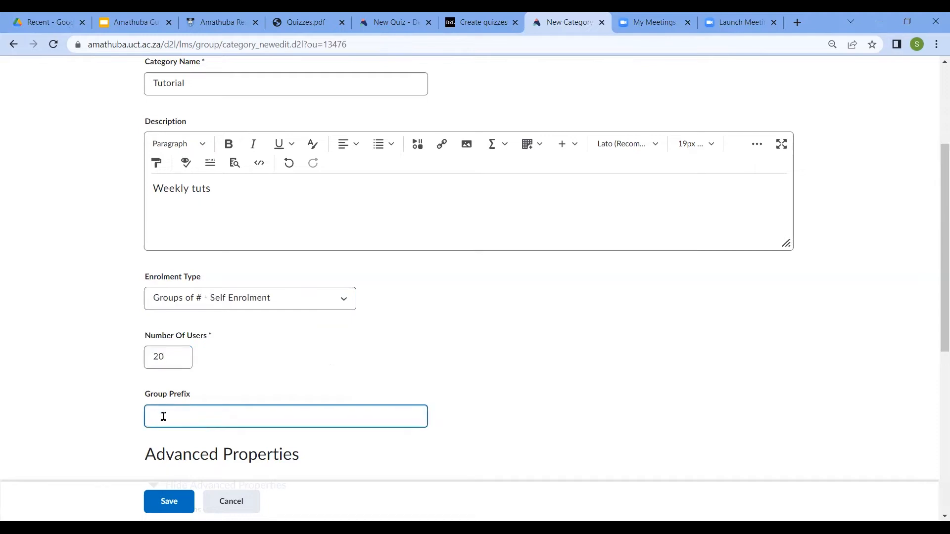
text(Tutorial)
Enable the self-enrolment start and expiry dates and the allocation of unenrolled users after expiry, and save the category
drag(937, 188, 935, 304)
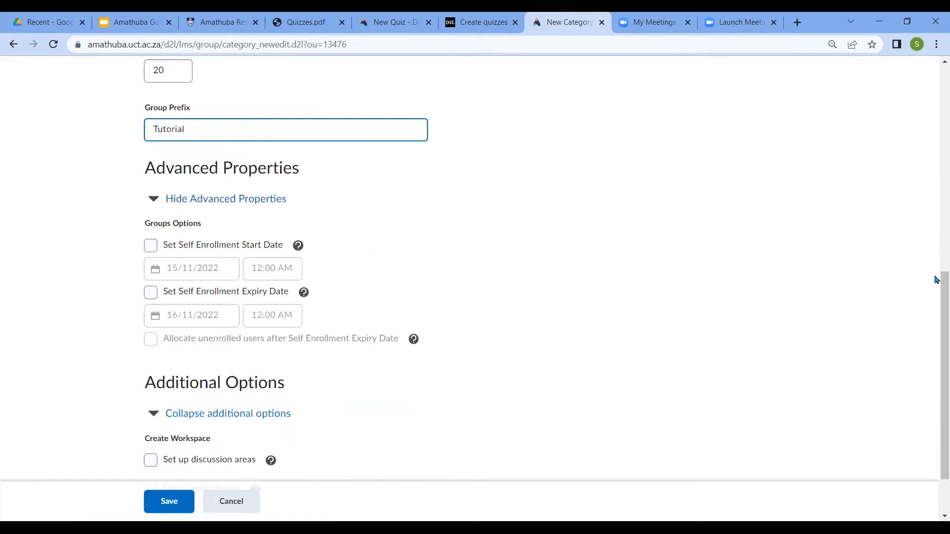
drag(938, 282, 936, 335)
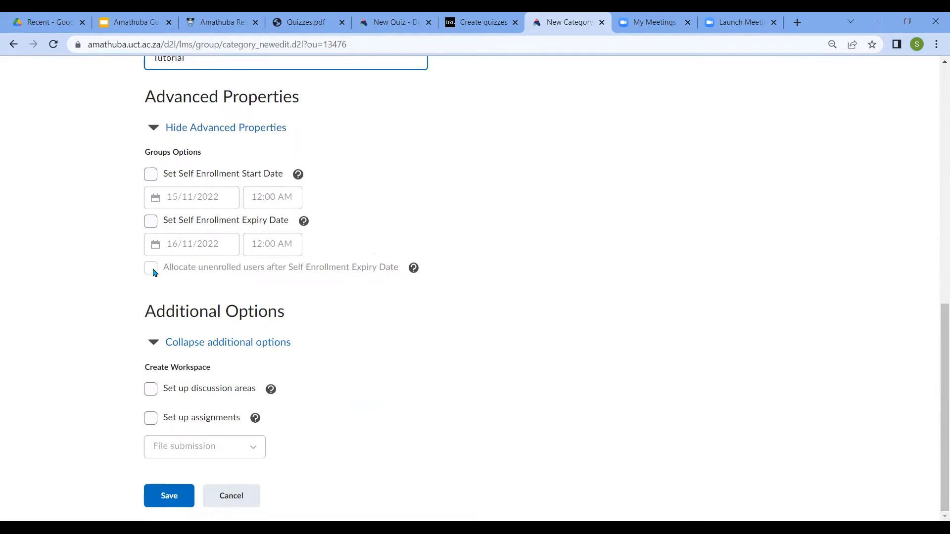
click(151, 175)
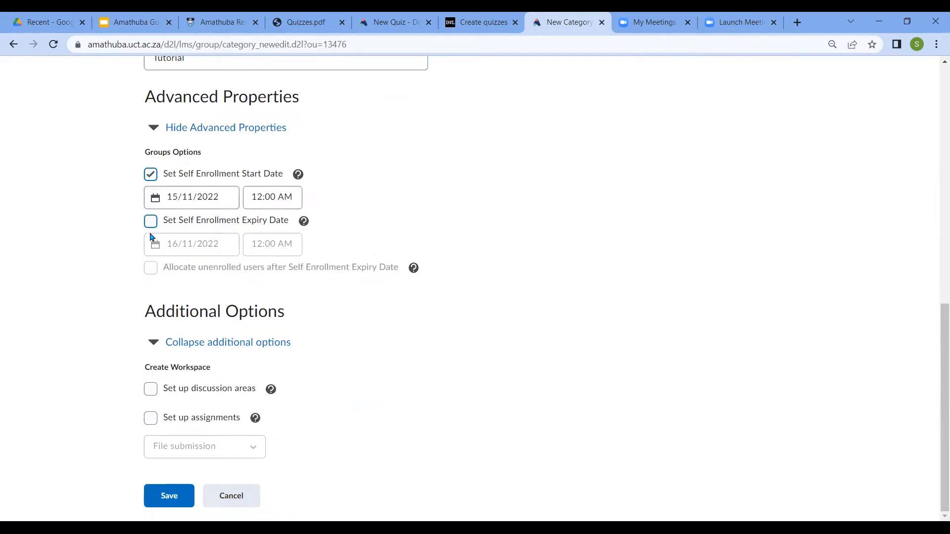
click(151, 221)
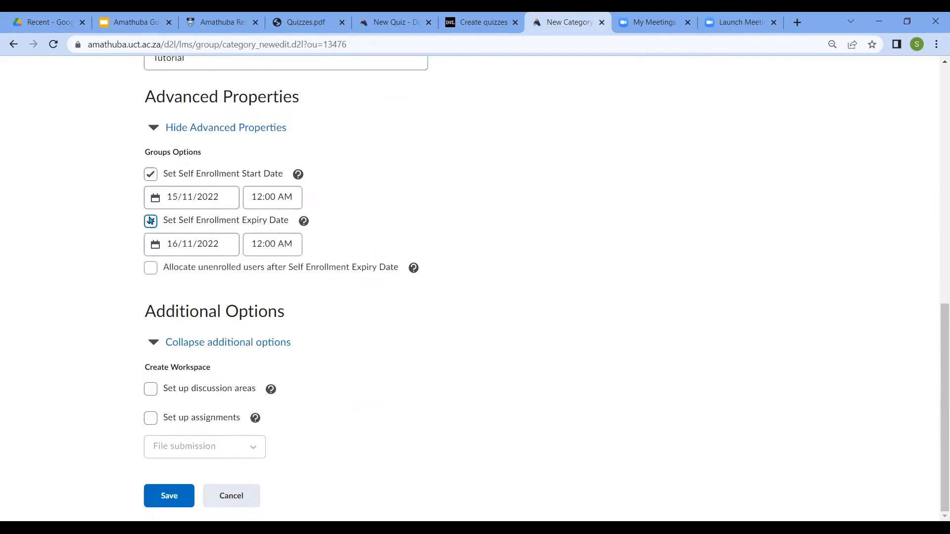
click(151, 270)
click(161, 502)
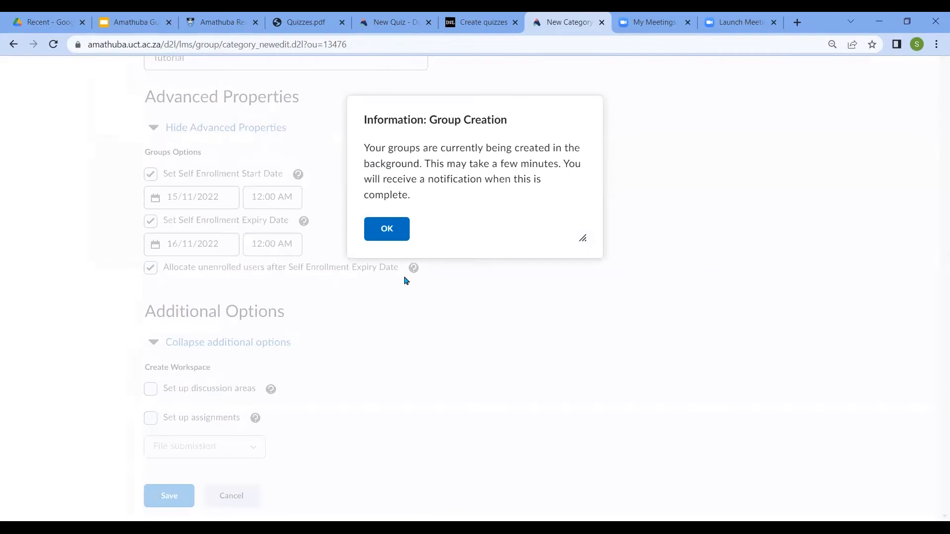
click(384, 236)
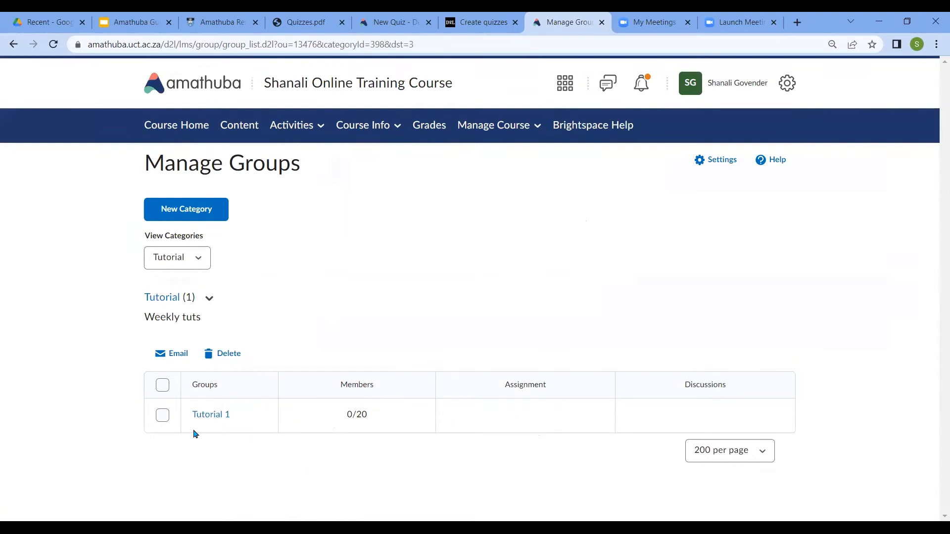
Open the Tutorial 1 group for editing and examine its details and enrolled members
click(206, 418)
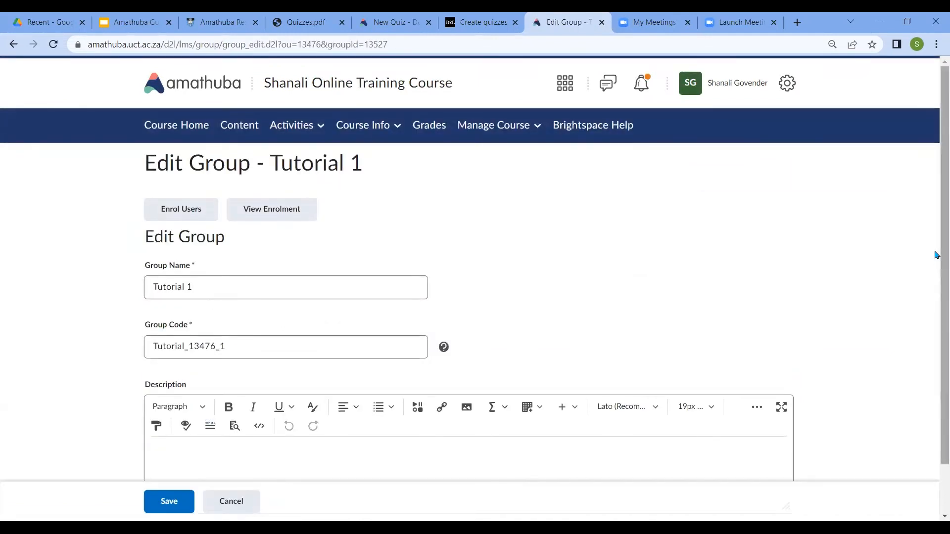
drag(936, 262, 934, 310)
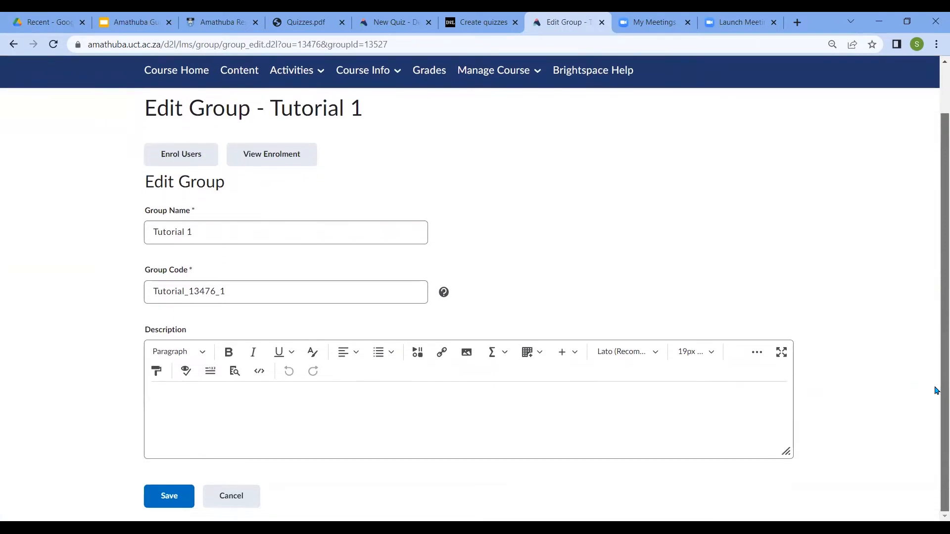
click(221, 283)
click(319, 313)
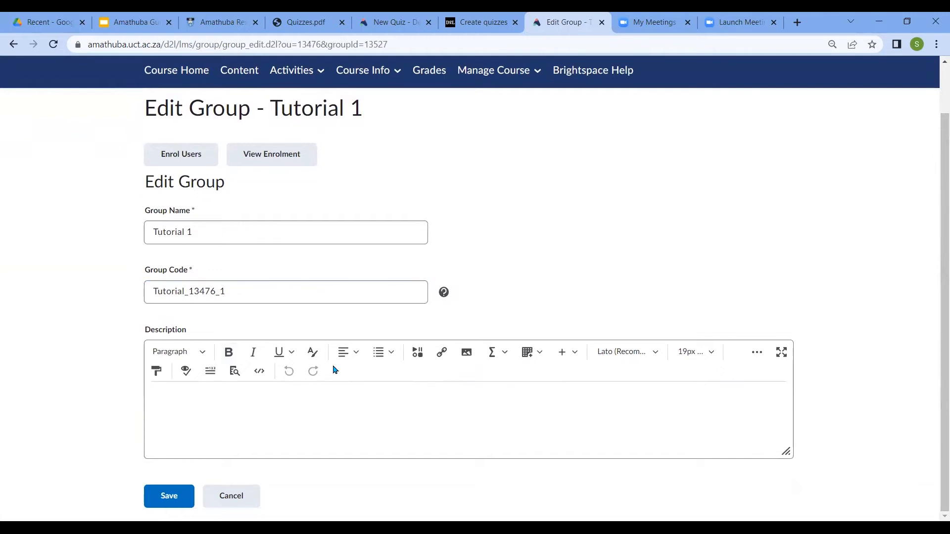
click(151, 233)
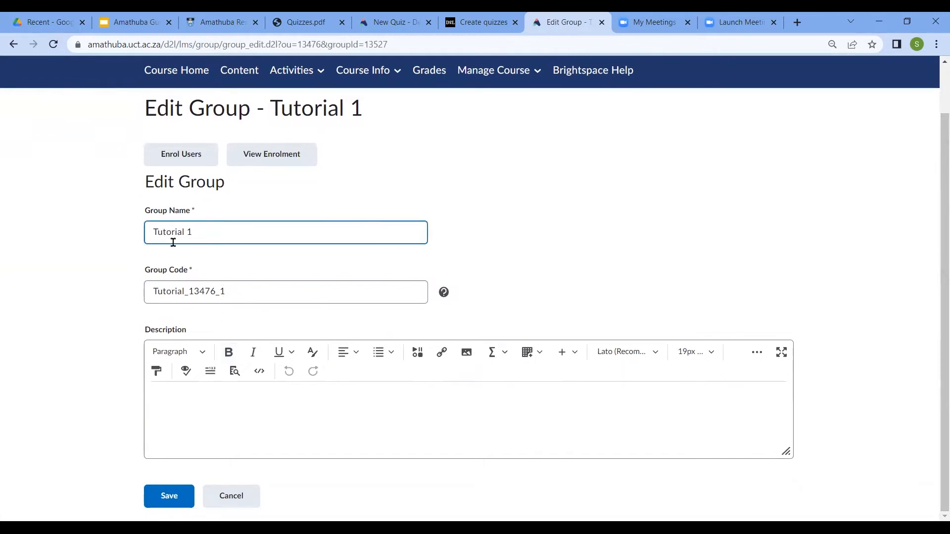
click(262, 159)
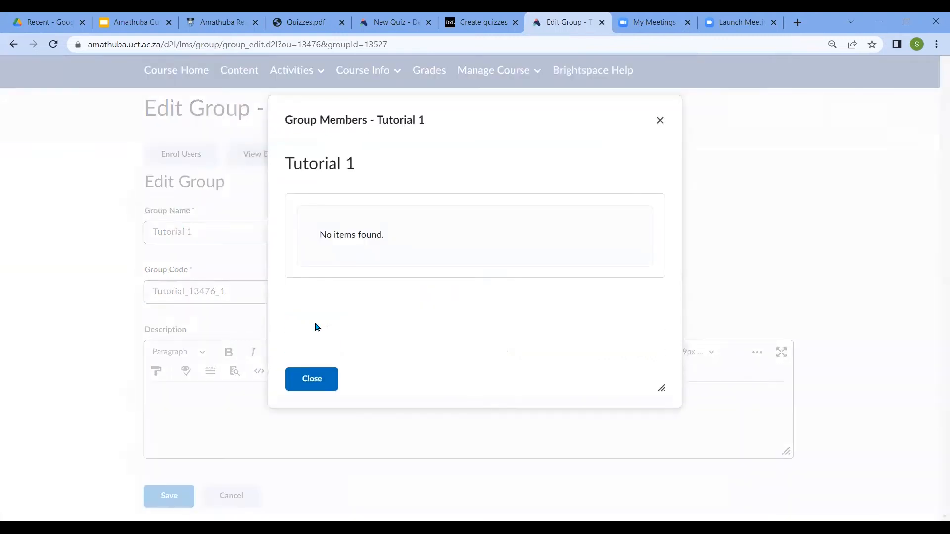
click(315, 376)
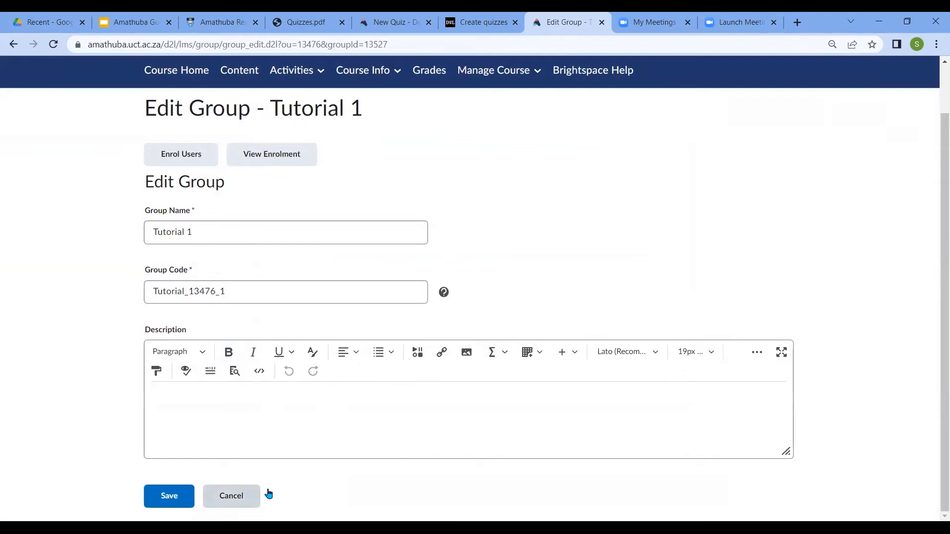
Leave the Tutorial 1 group without saving, edit the Tutorial category to allow 10 users per group, and save it
click(244, 502)
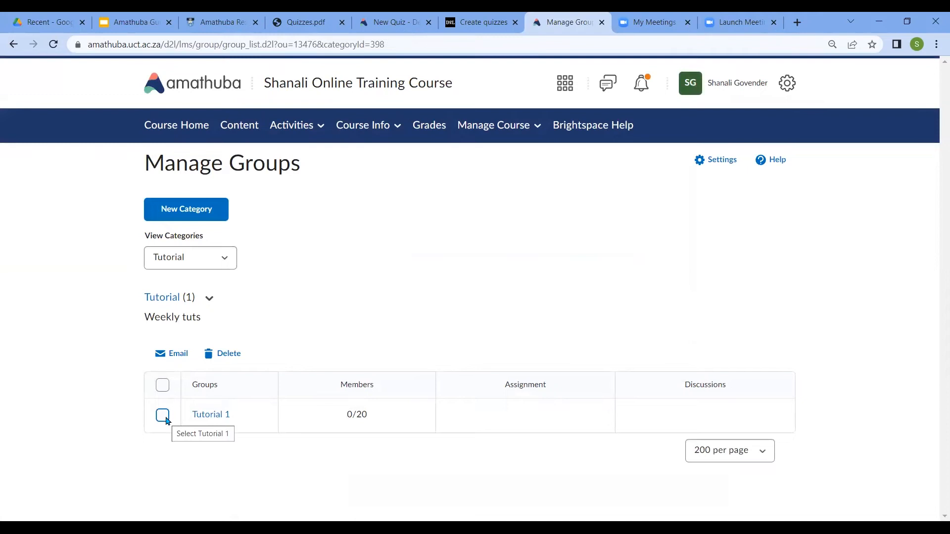
click(210, 299)
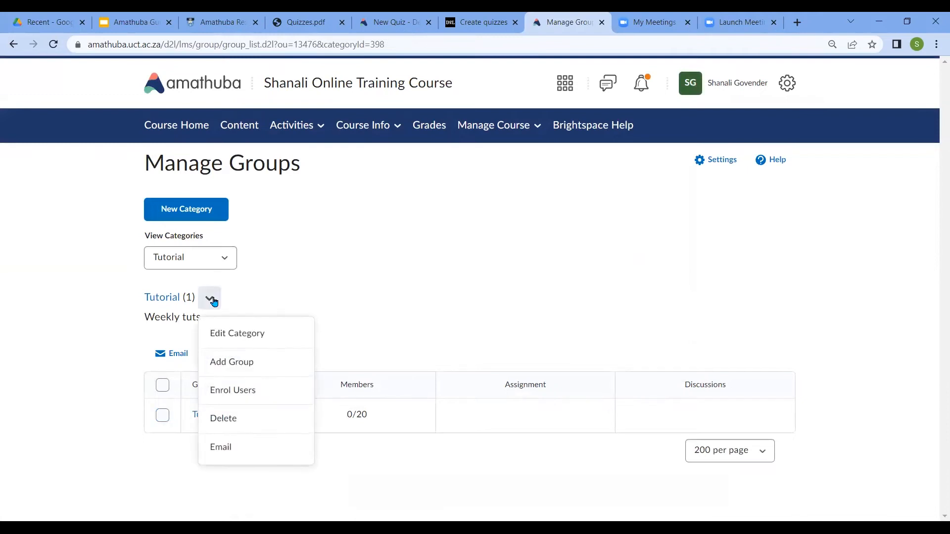
click(229, 336)
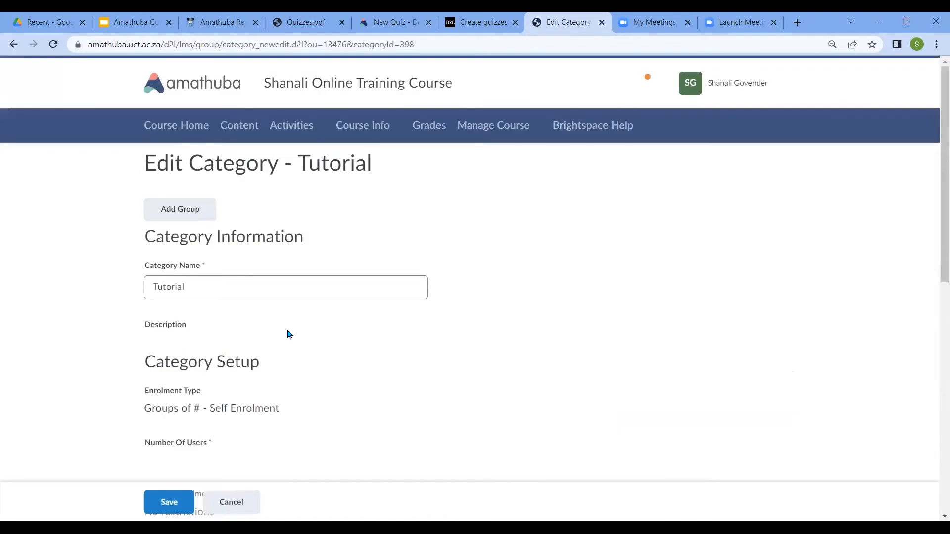
drag(936, 231, 935, 318)
click(175, 346)
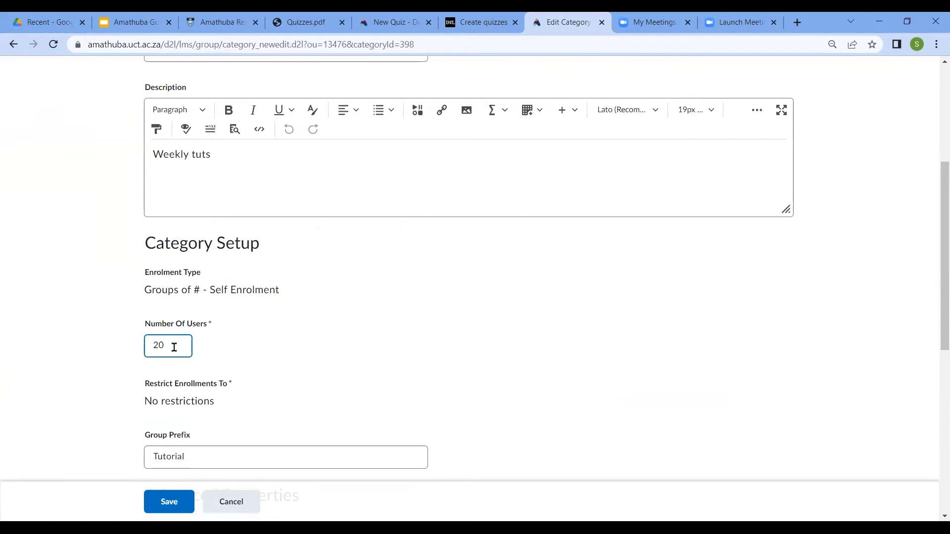
key(BackSpace)
key(BackSpace)
text(10)
click(168, 502)
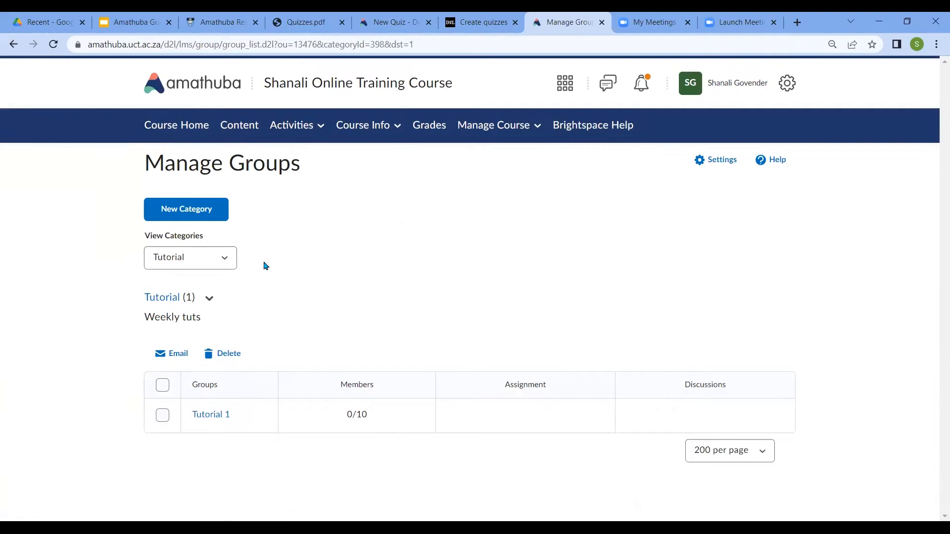
Review the Tutorial 1 group's edit page and return to the group list without saving
click(215, 420)
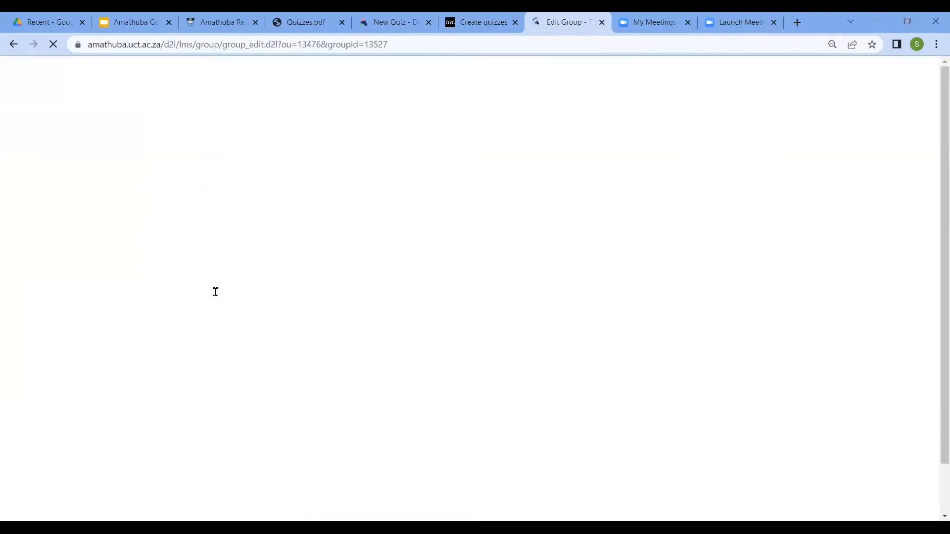
click(222, 502)
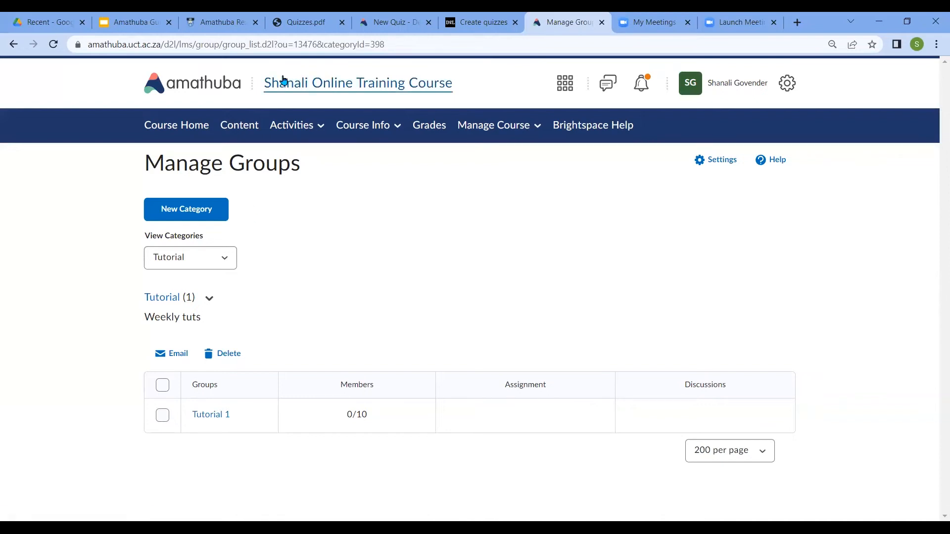
Switch to the Amathuba Guided Training_Session 1 presentation in Google Slides and start the slideshow from the Grades slide
click(141, 27)
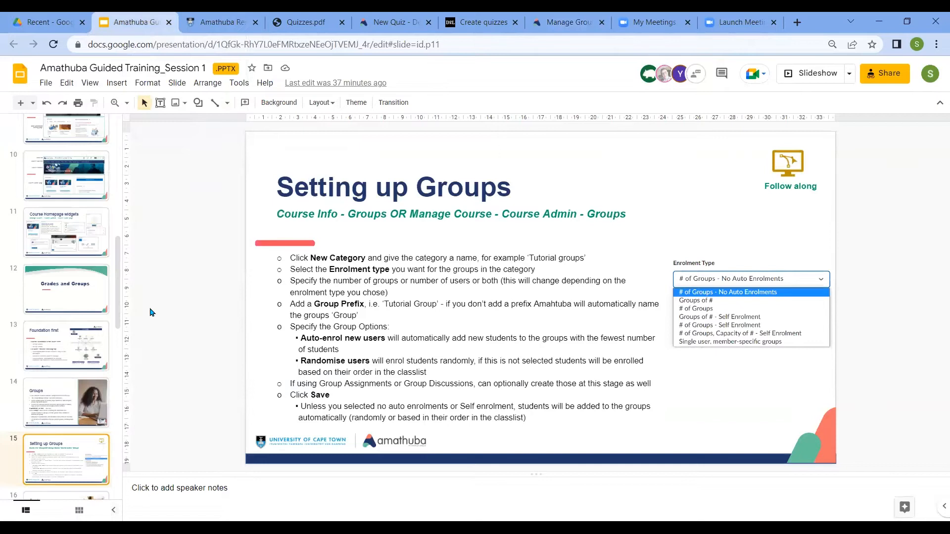
scroll(115, 288, down, 4)
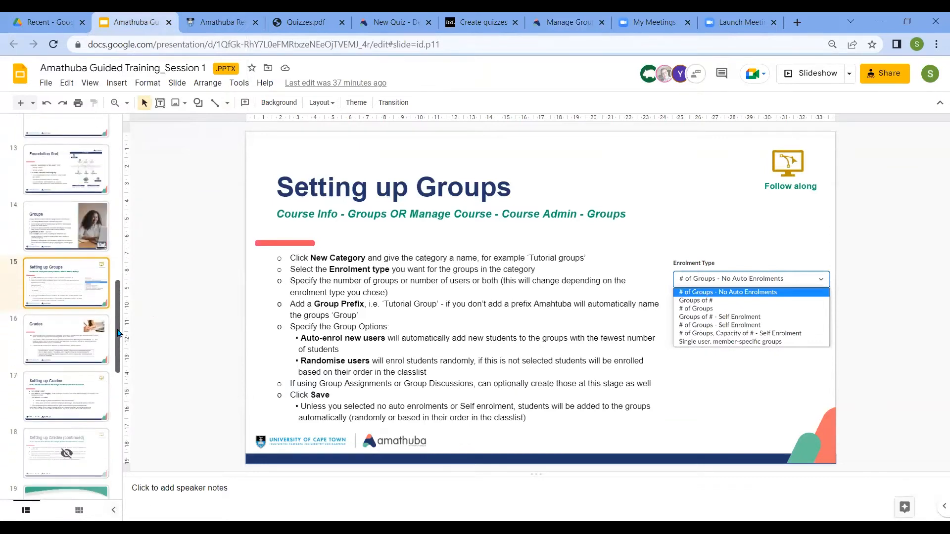
click(65, 352)
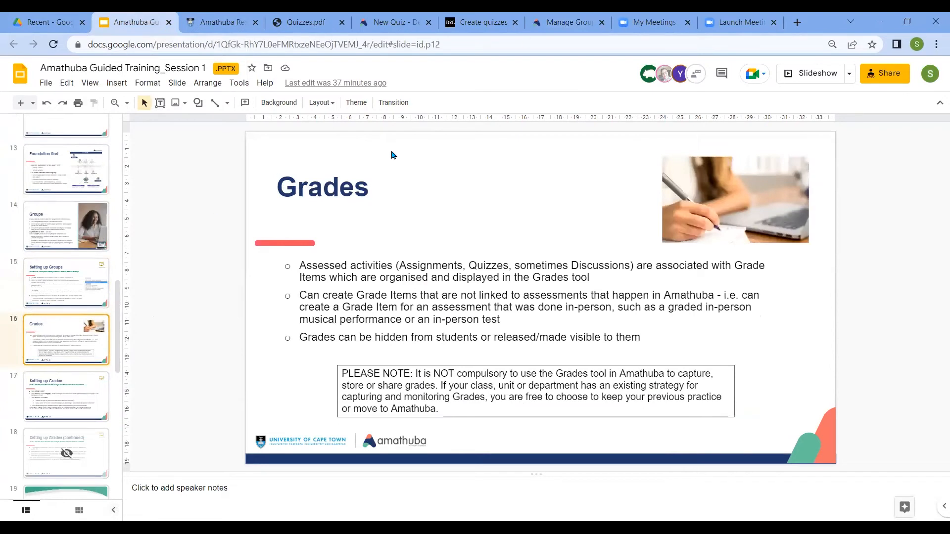
click(807, 73)
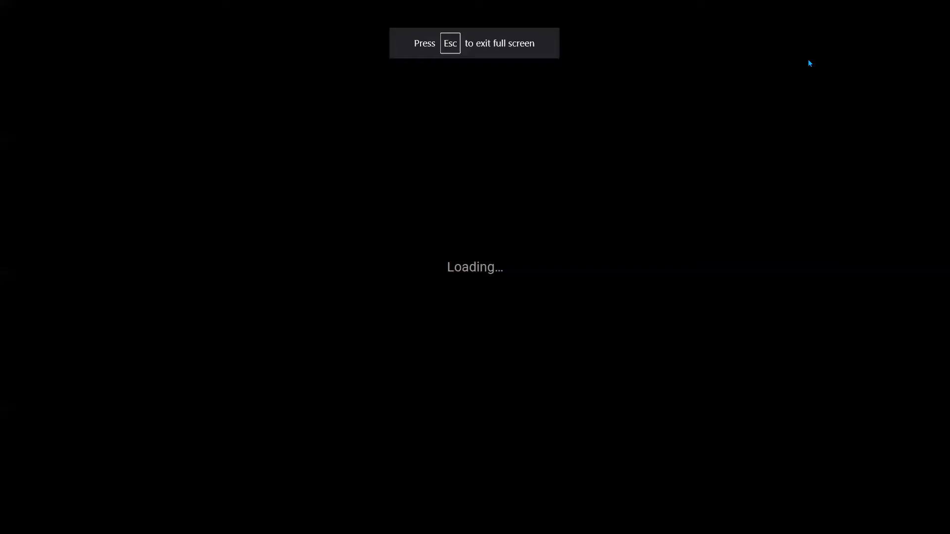
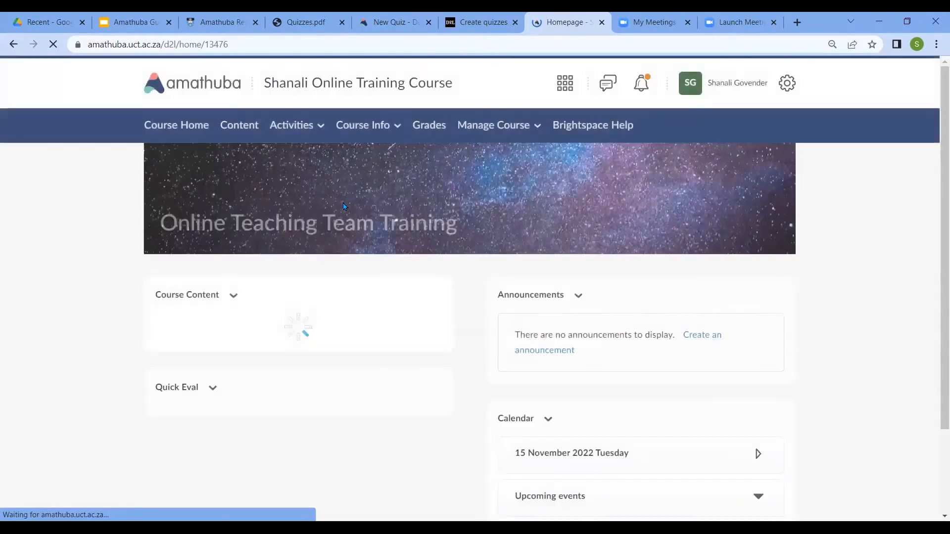
Open the course's quiz management page, add a quiz category named Tutorials, and save it
click(320, 129)
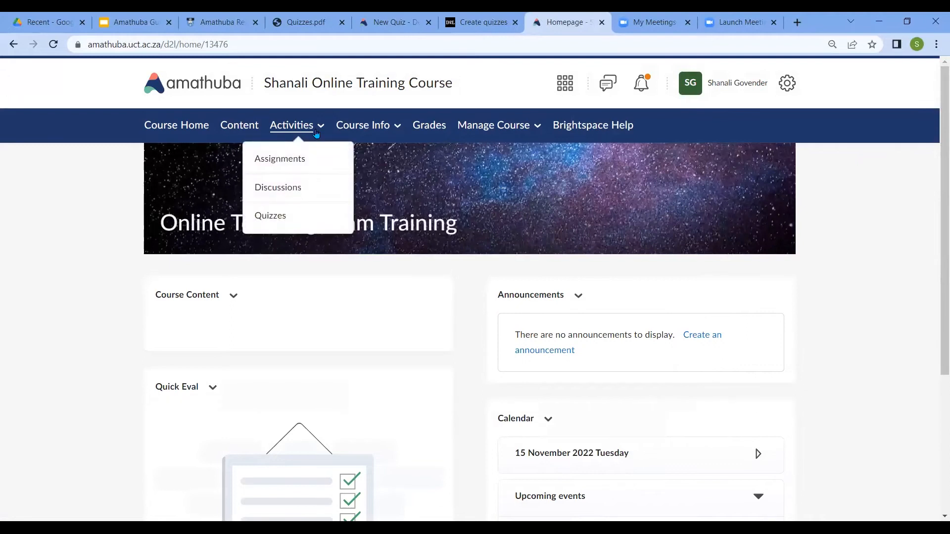
click(271, 216)
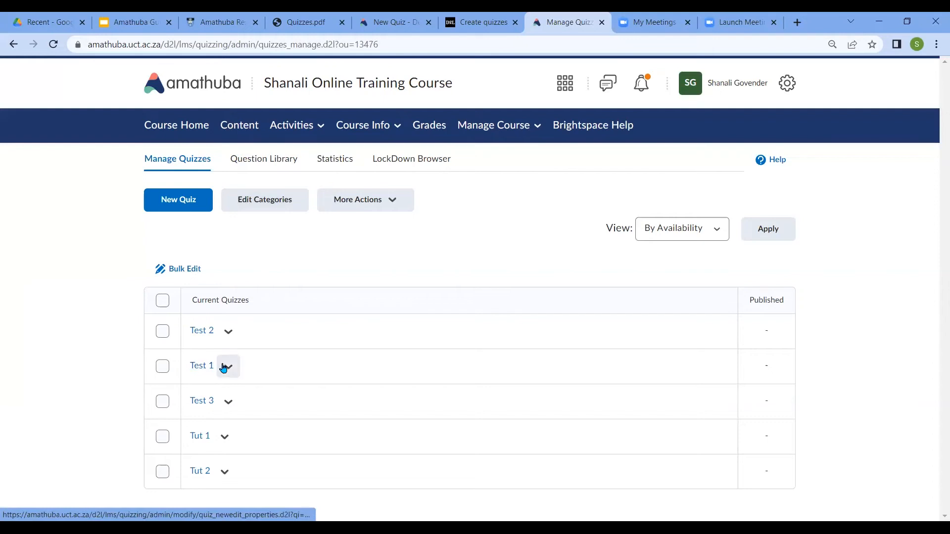
click(278, 208)
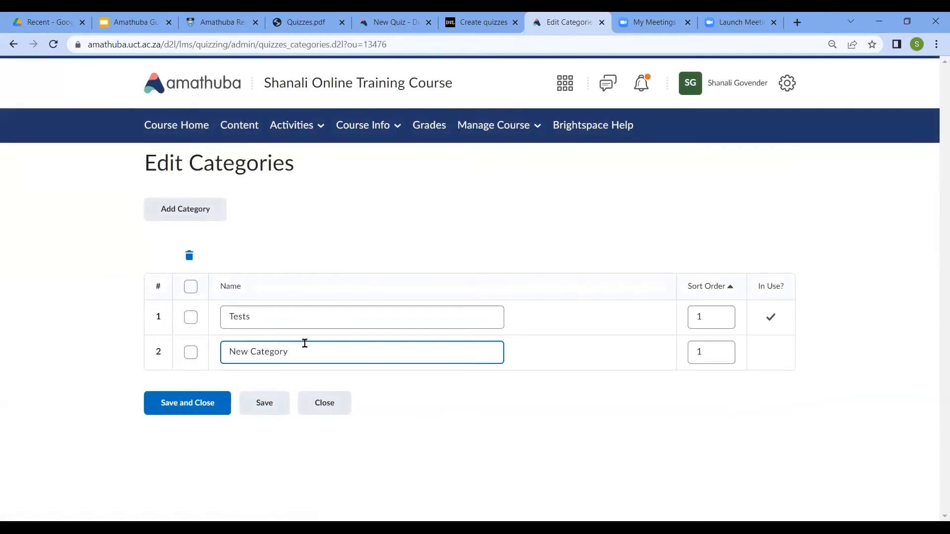
triple_click(310, 352)
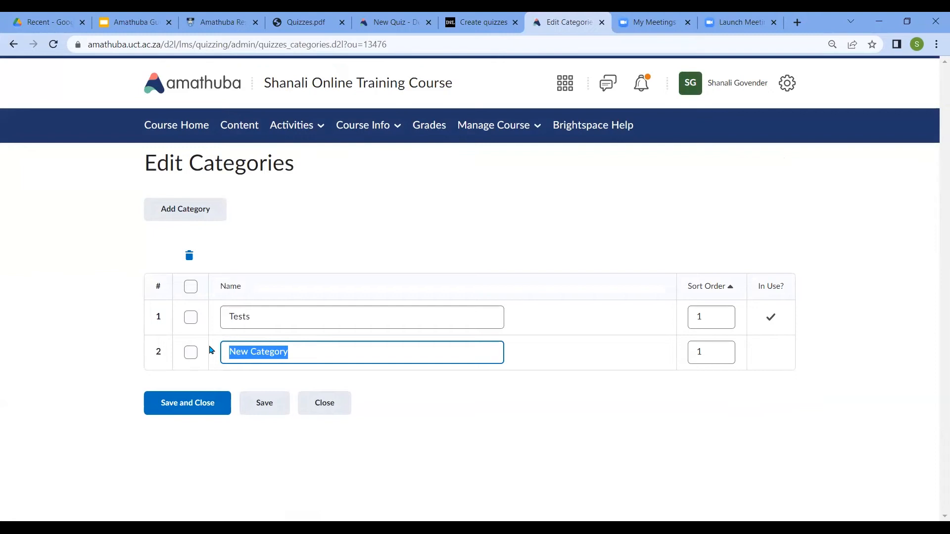
text(Tutorials)
click(197, 402)
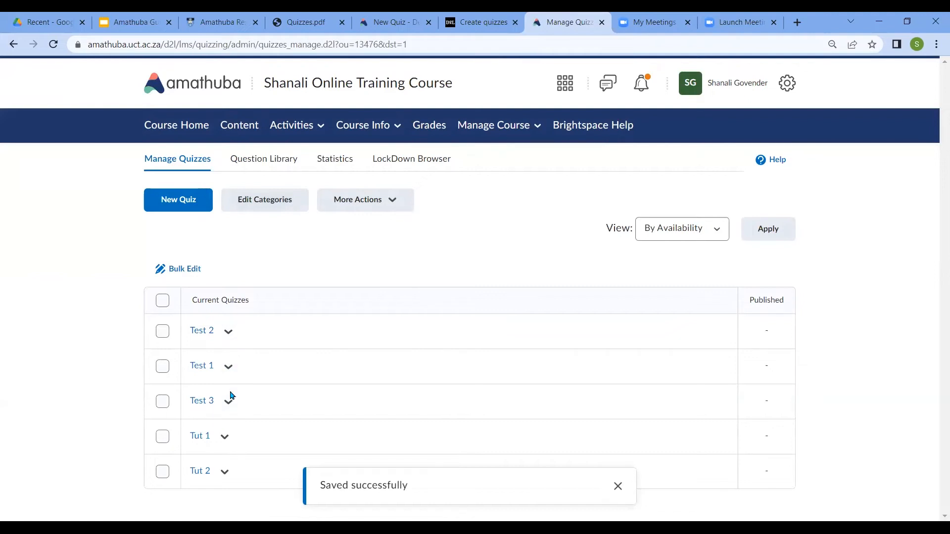
Open the course's Grades and look through the Enter Grades, Manage Grades and Schemes pages
click(436, 129)
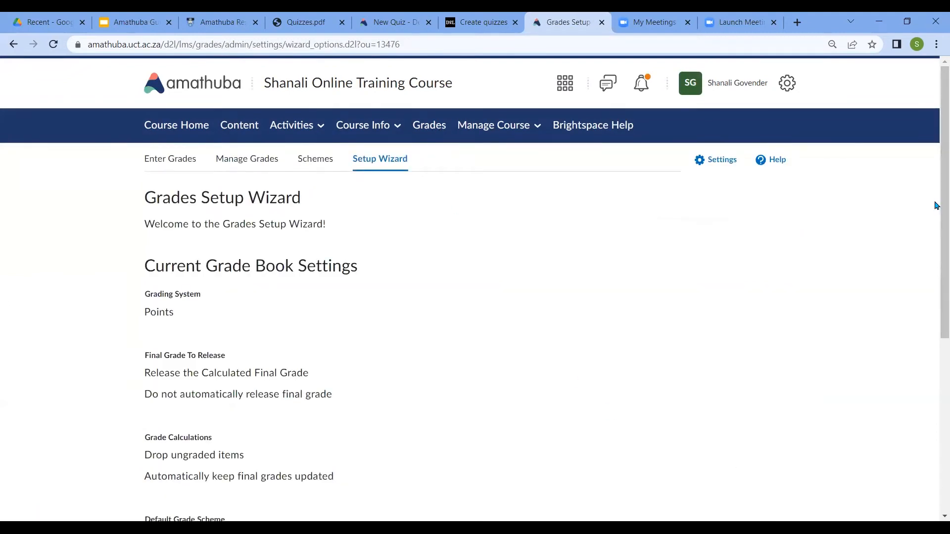
drag(937, 206, 935, 174)
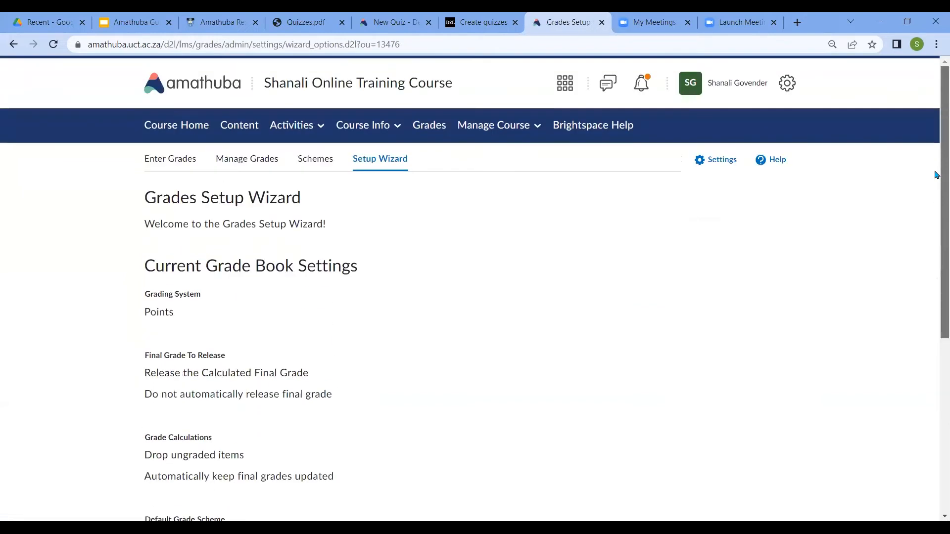
click(161, 162)
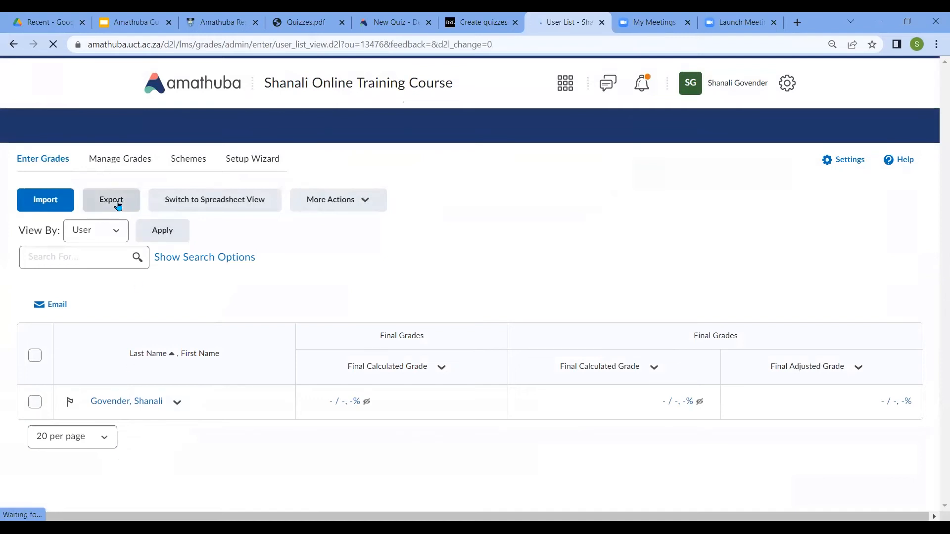
click(135, 158)
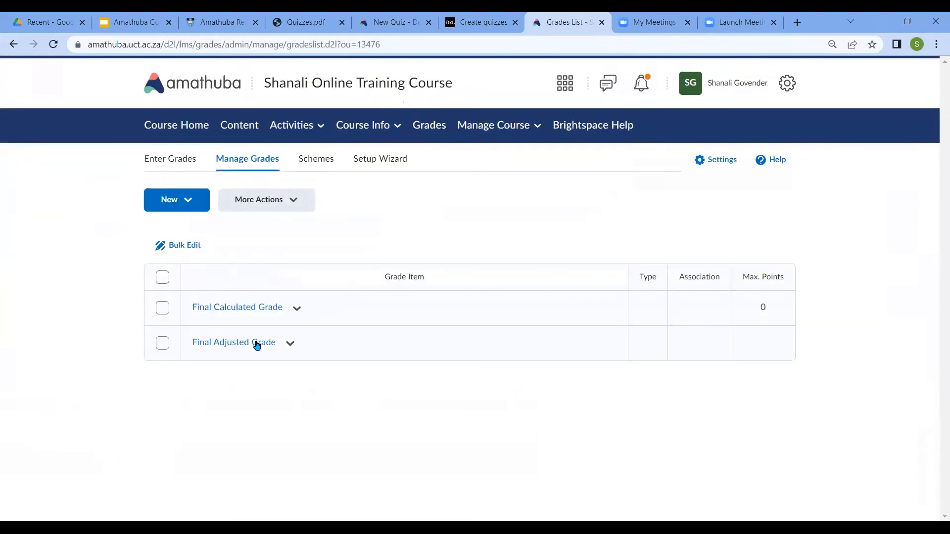
click(331, 166)
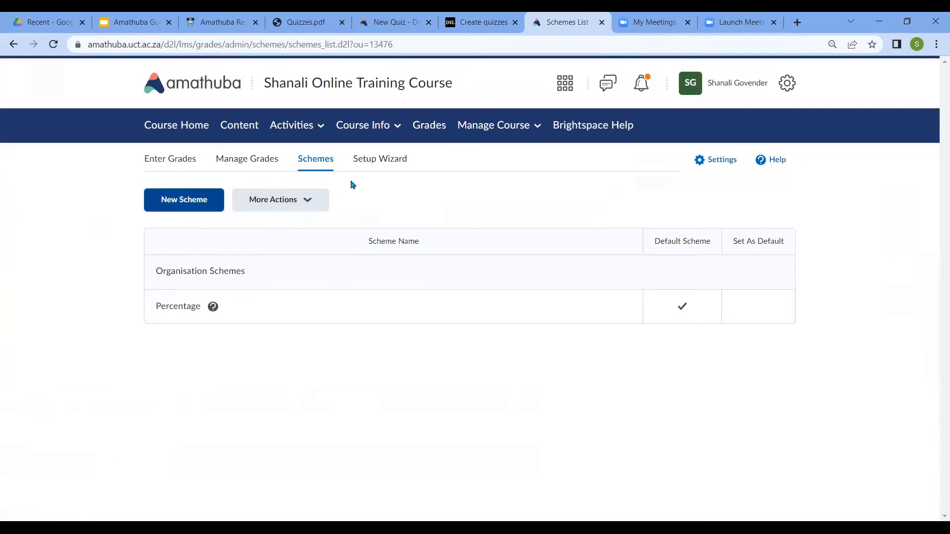
Open the Grades Setup Wizard and review the current grade book settings
click(395, 165)
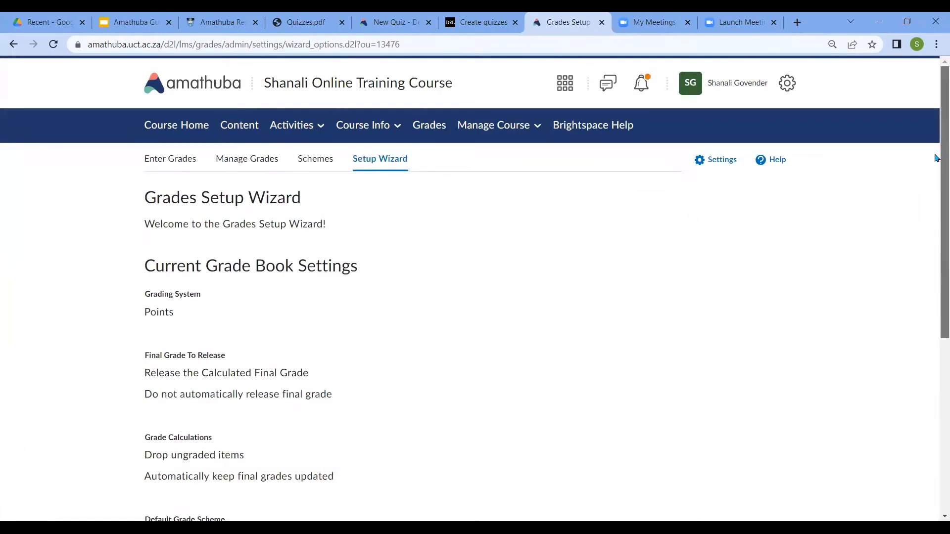
scroll(936, 165, down, 1)
scroll(936, 166, down, 2)
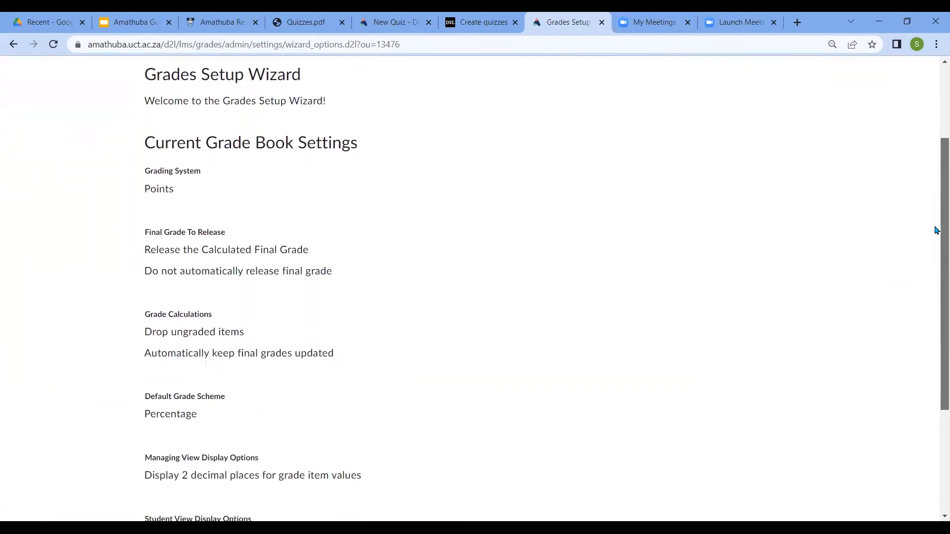
scroll(936, 237, down, 1)
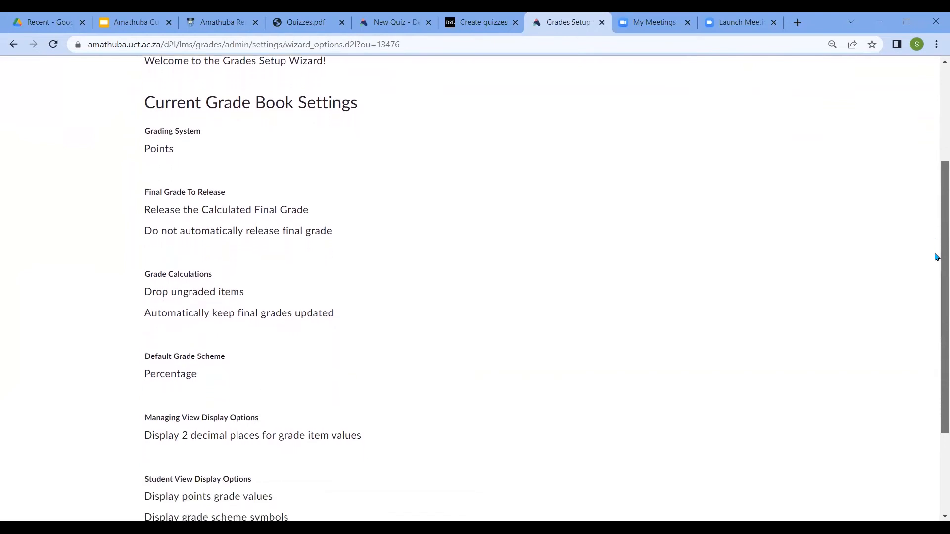
drag(936, 262, 935, 352)
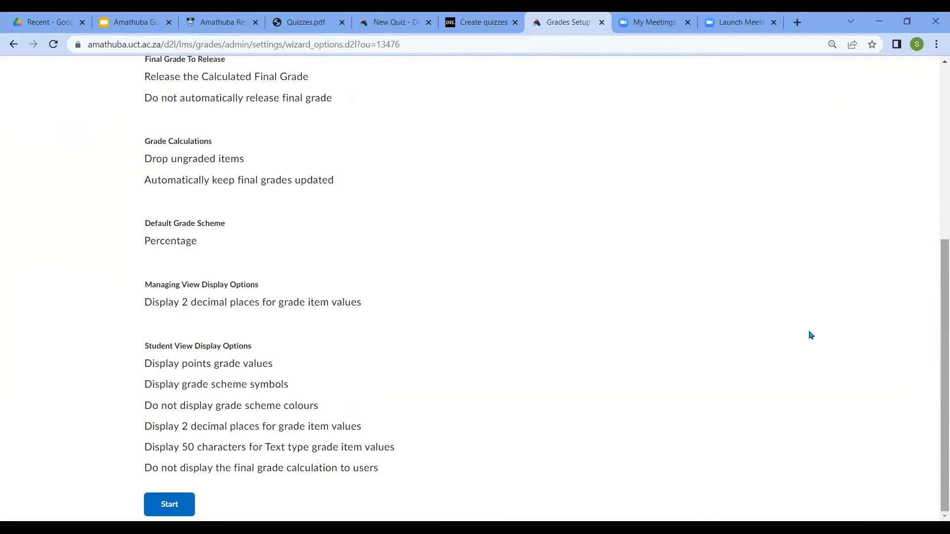
Start the Grades Setup Wizard, compare the grading systems, and choose Weighted for the grade book
click(171, 503)
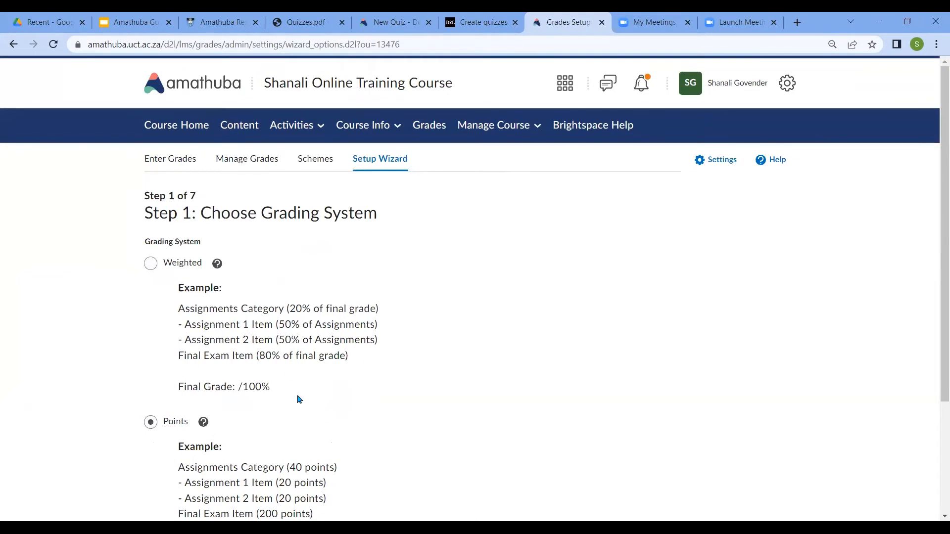
drag(935, 300, 937, 255)
drag(936, 208, 935, 269)
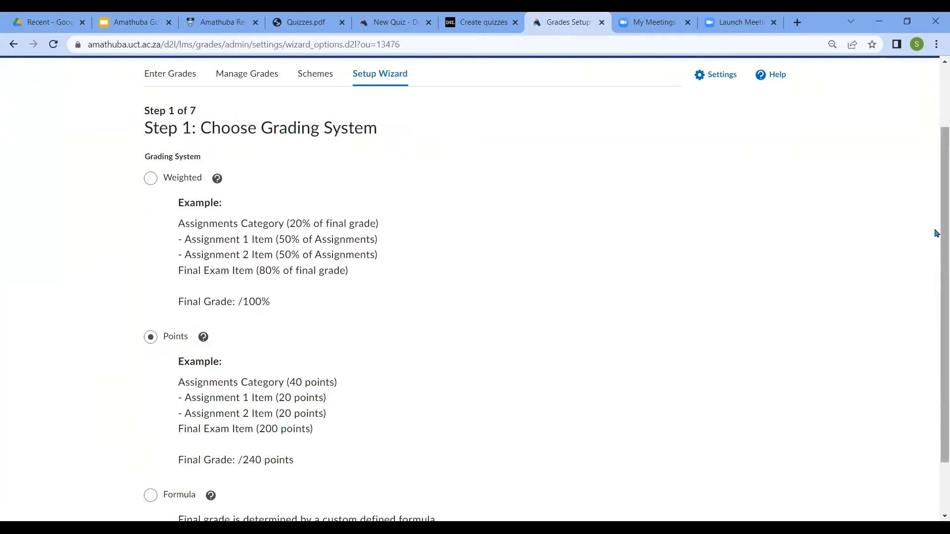
scroll(934, 255, down, 1)
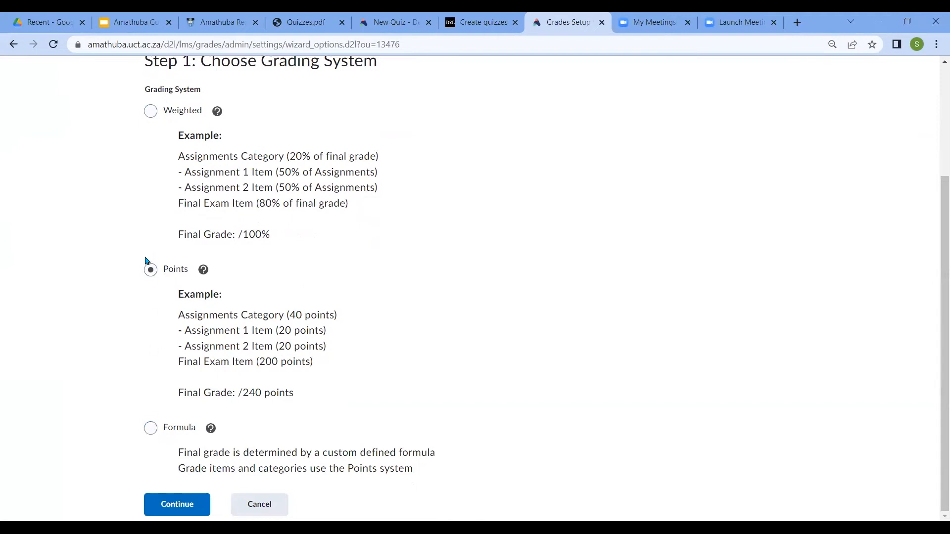
click(151, 111)
click(178, 504)
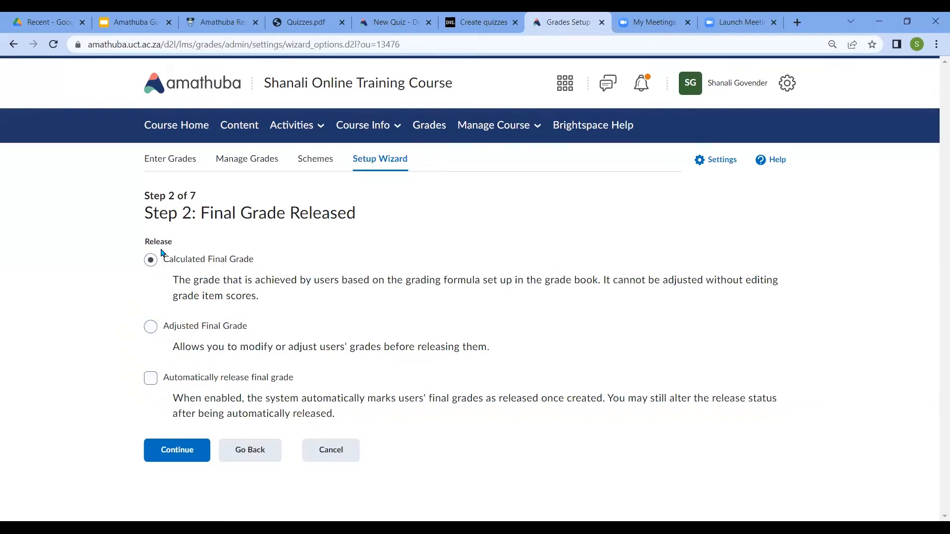
Choose to release the Calculated Final Grade with automatic release enabled
click(152, 326)
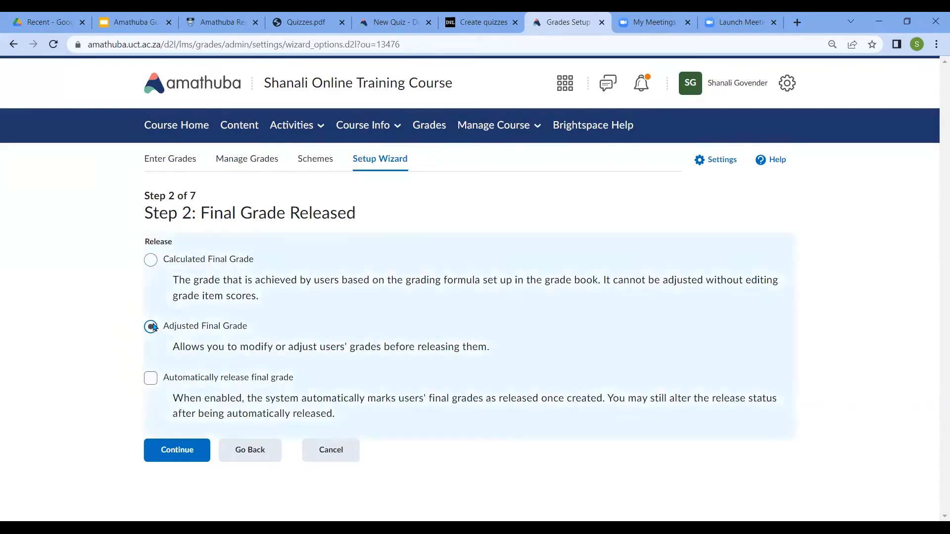
click(152, 260)
click(190, 453)
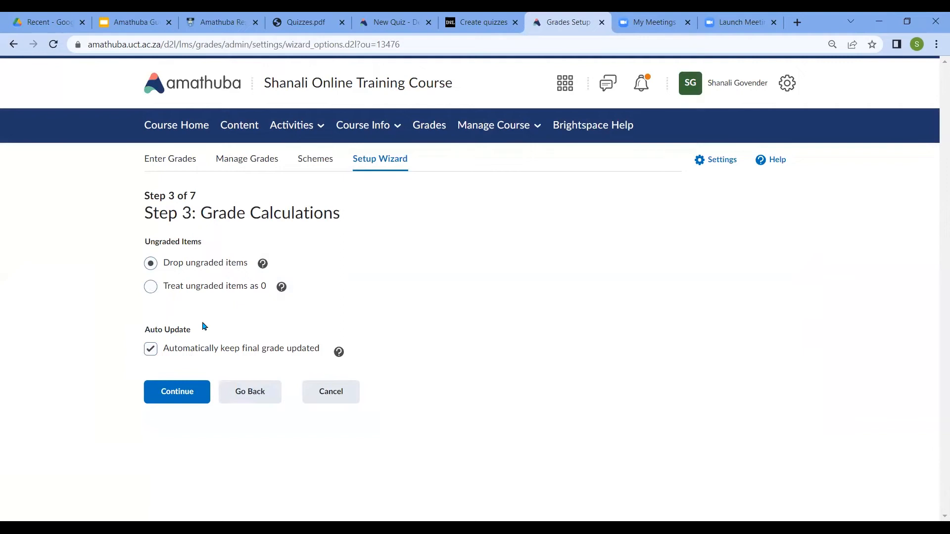
Accept the grade calculation and default scheme settings, and set the managing view to display 0 decimal places
click(178, 394)
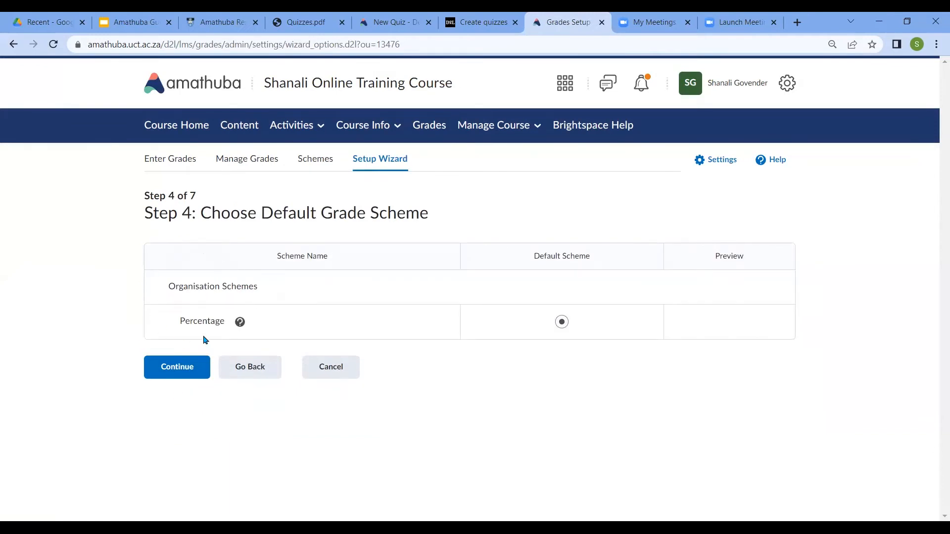
click(178, 377)
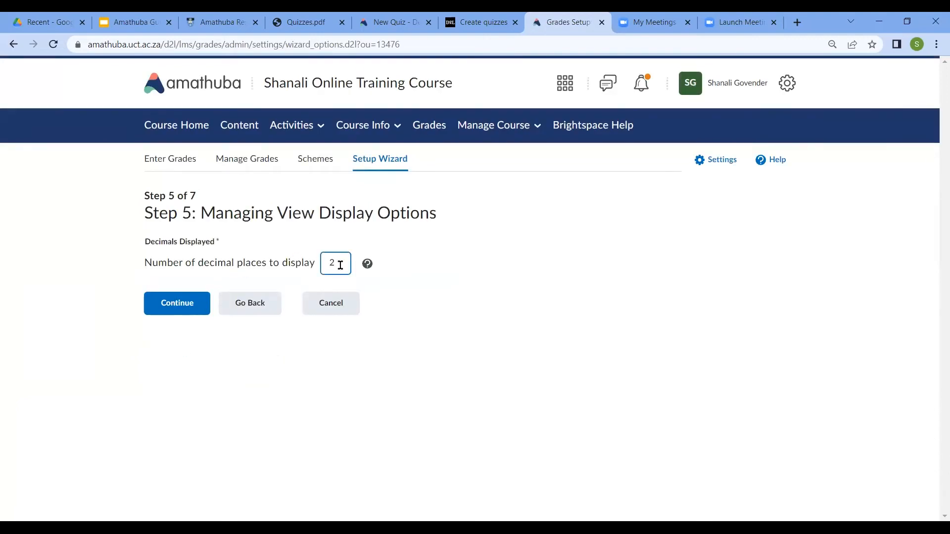
key(BackSpace)
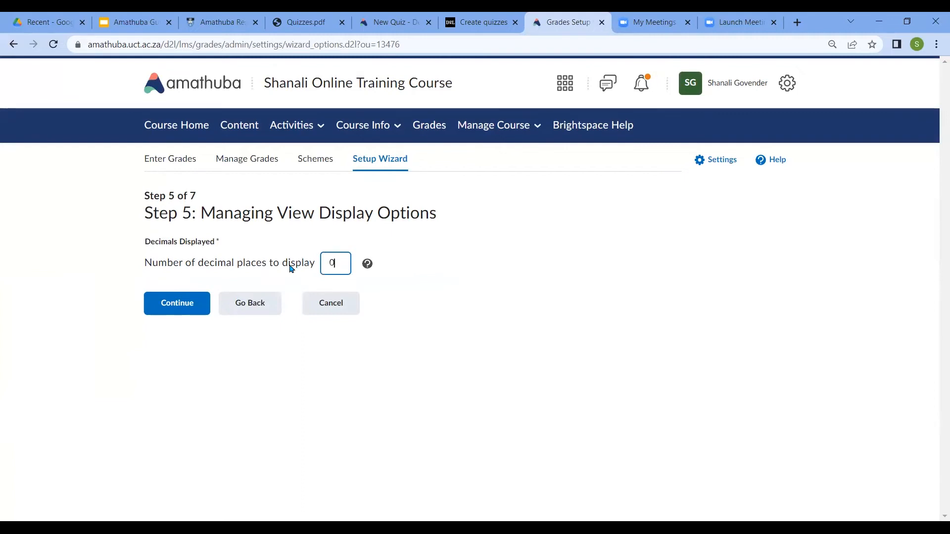
click(193, 303)
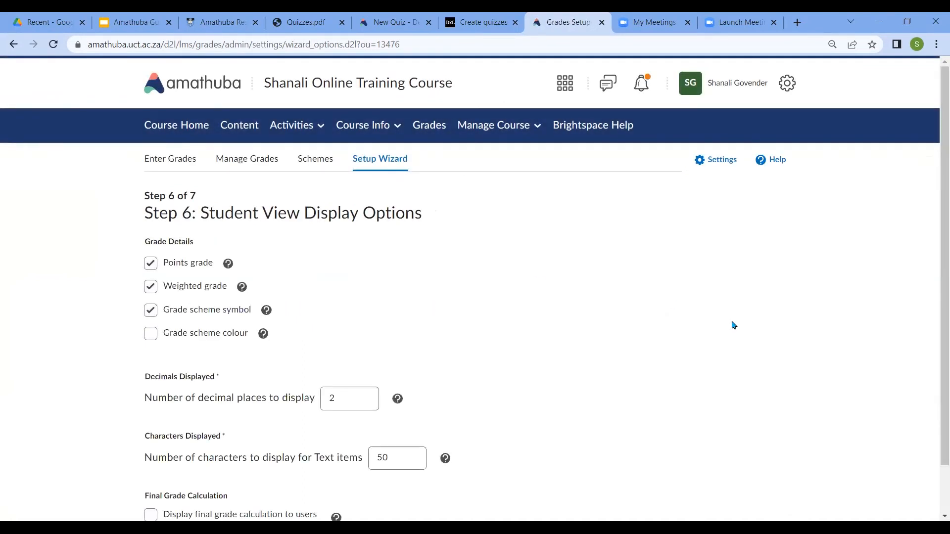
Set the student view to 0 decimal places and display the final grade calculation to users
scroll(935, 236, down, 1)
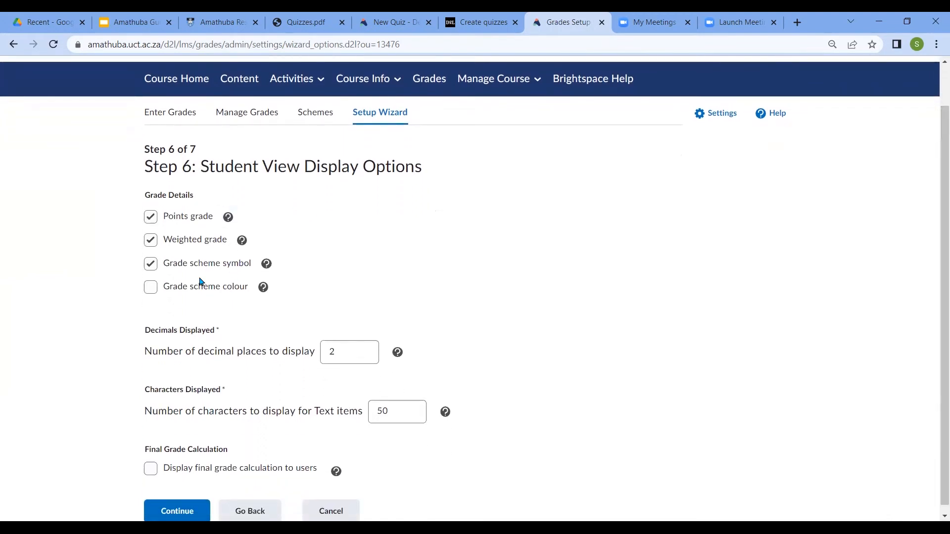
click(151, 218)
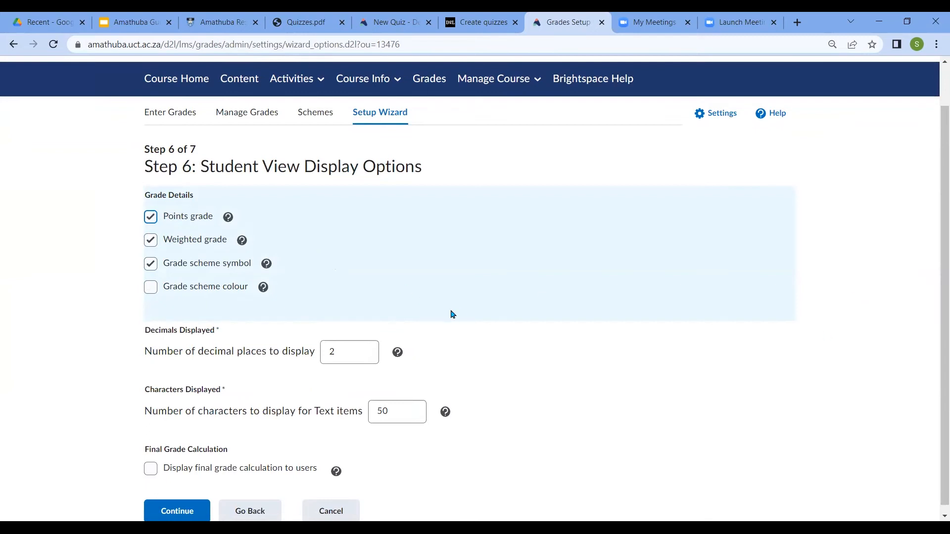
drag(336, 350, 313, 350)
text(0)
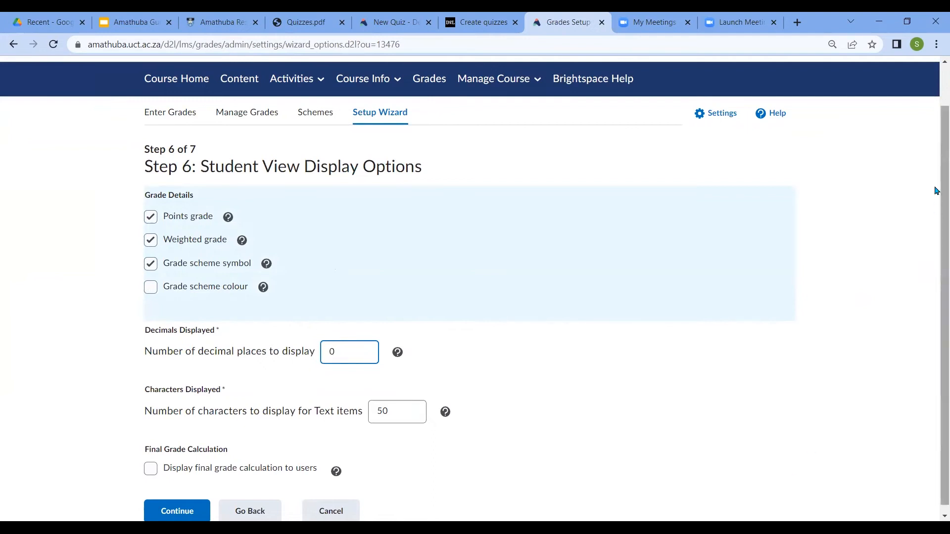
scroll(936, 191, down, 1)
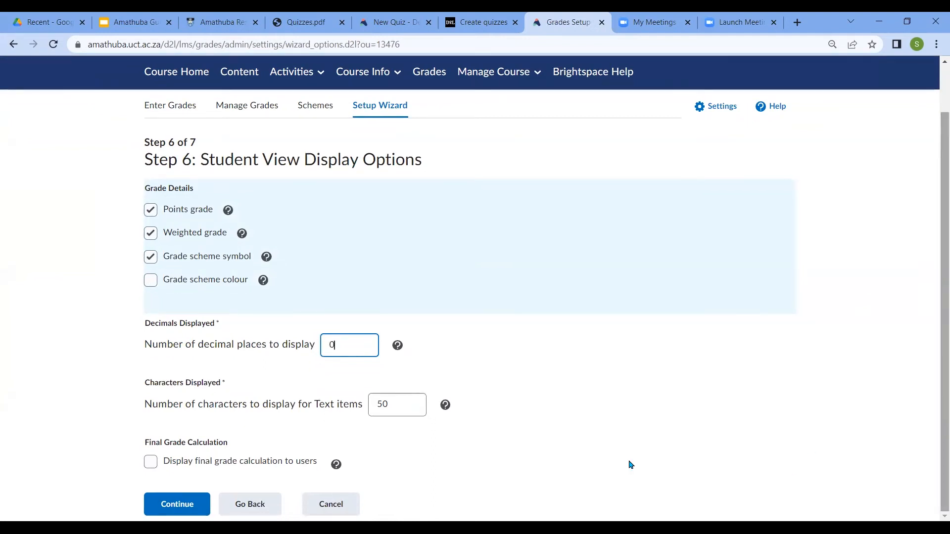
click(151, 462)
click(176, 509)
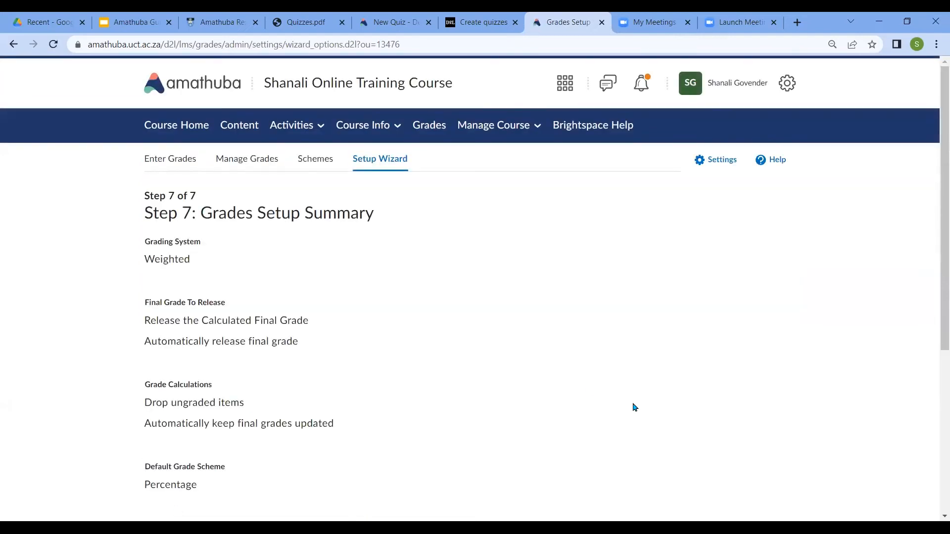
Review the grades setup summary and finish the wizard
mouse_move(940, 151)
mouse_down()
mouse_move(940, 178)
mouse_move(940, 150)
mouse_up()
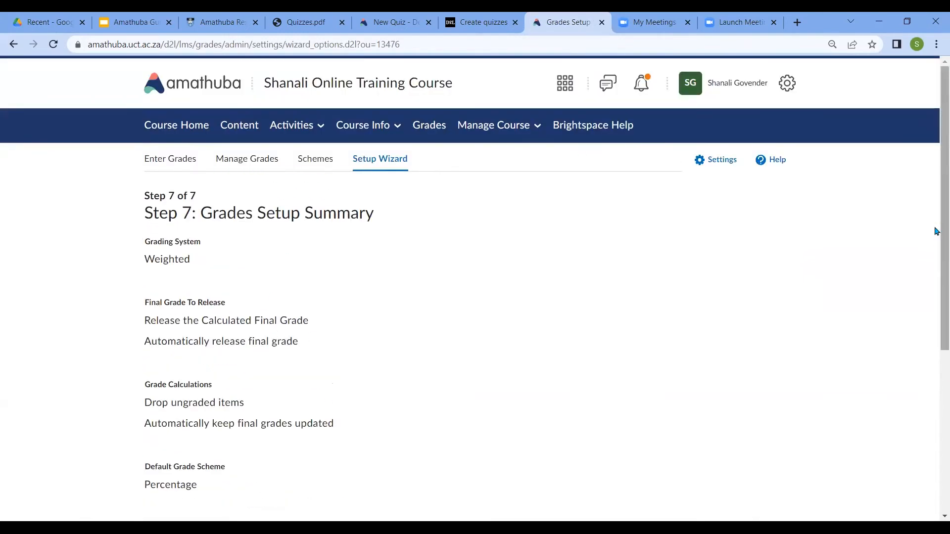
drag(936, 237, 936, 451)
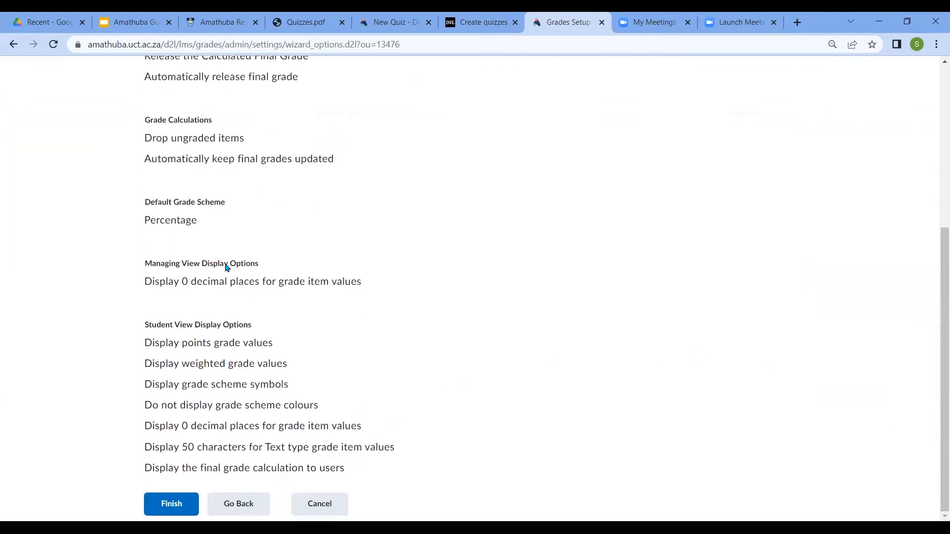
click(179, 510)
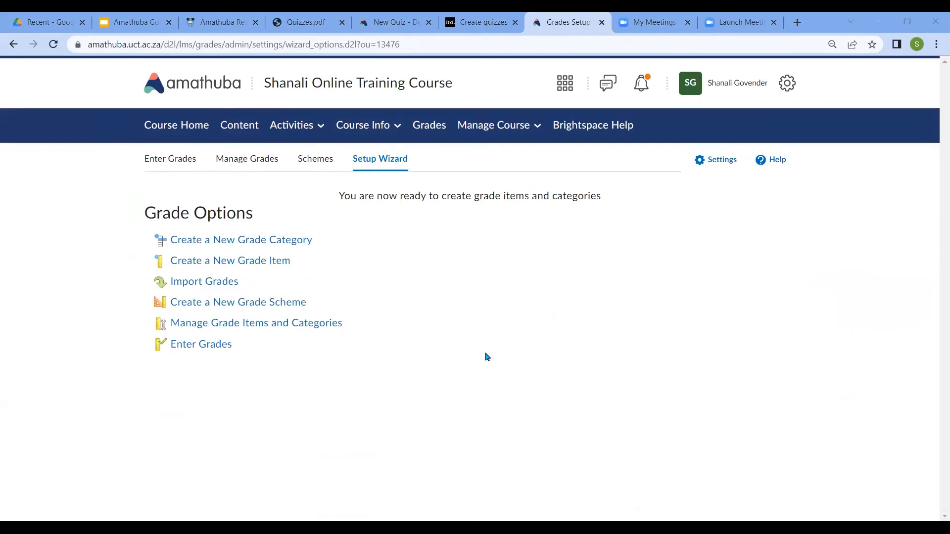
Create a new grade category named Tutorials with a weight of 50, then save and close it
click(245, 242)
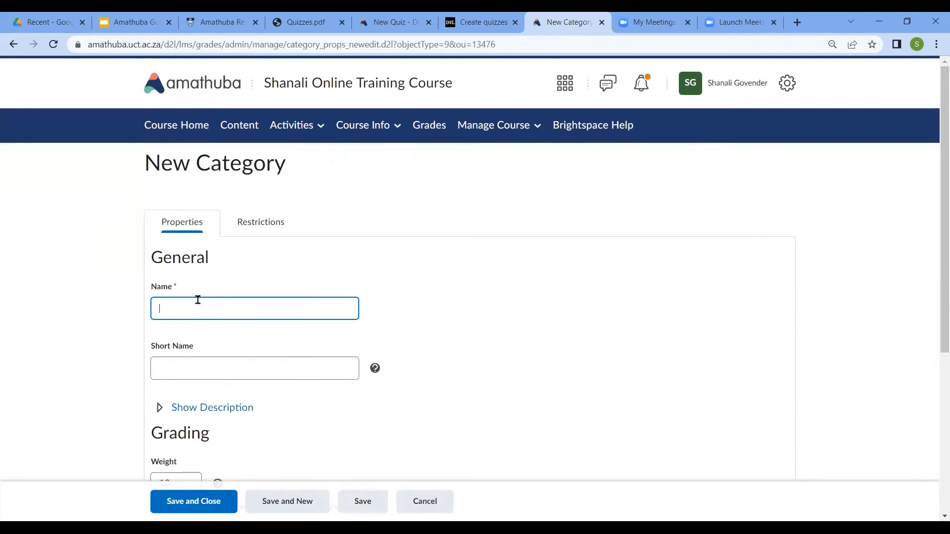
text(Tutorials)
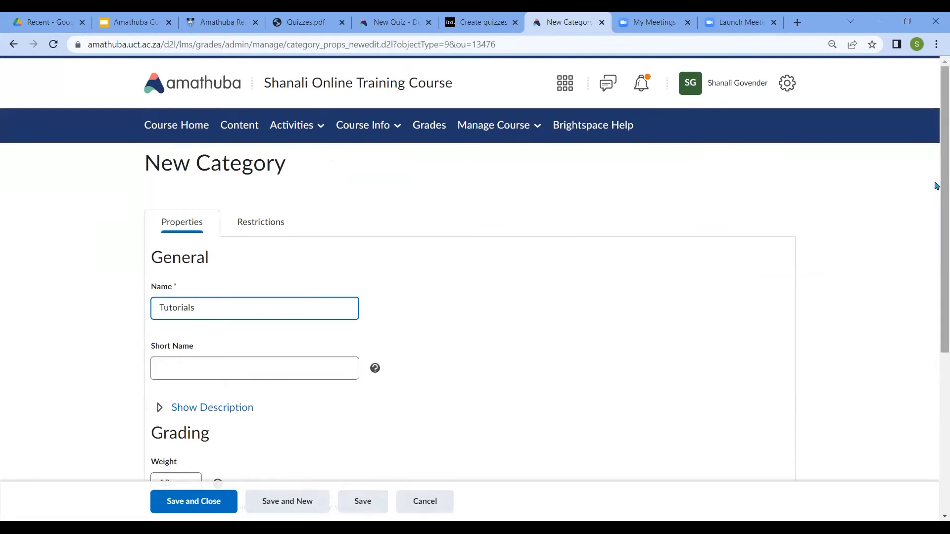
drag(937, 185, 936, 215)
drag(179, 434, 60, 431)
text(3)
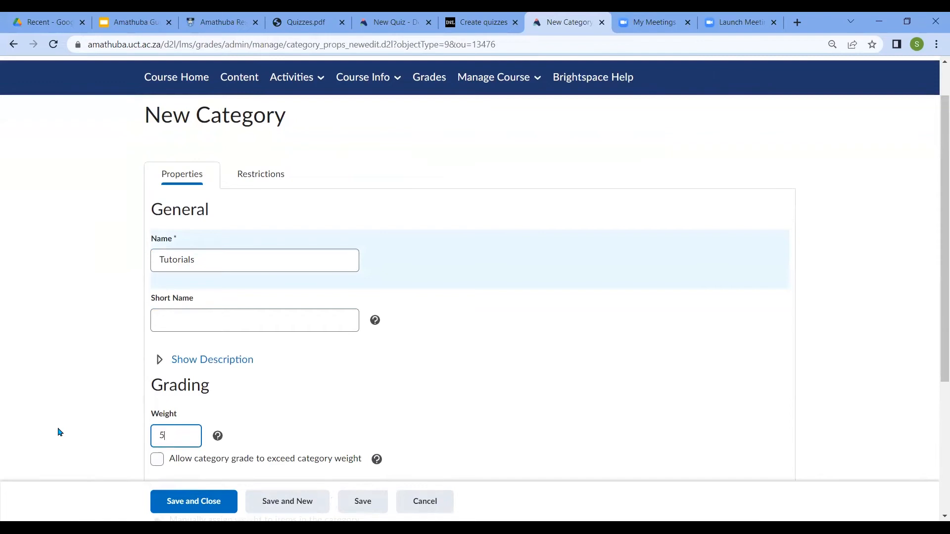
text(0)
click(171, 511)
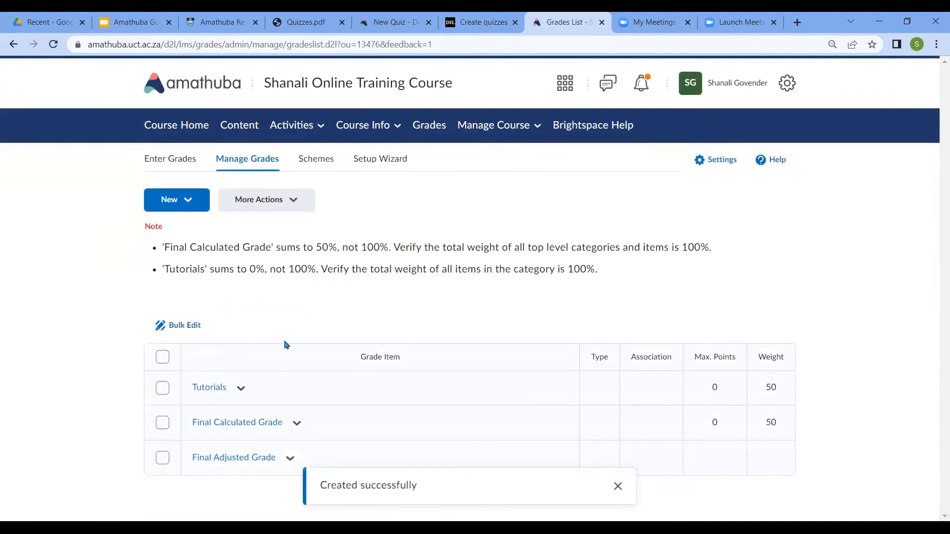
Add a second grade category named Practical with a weight of 50, and save and close it
click(189, 205)
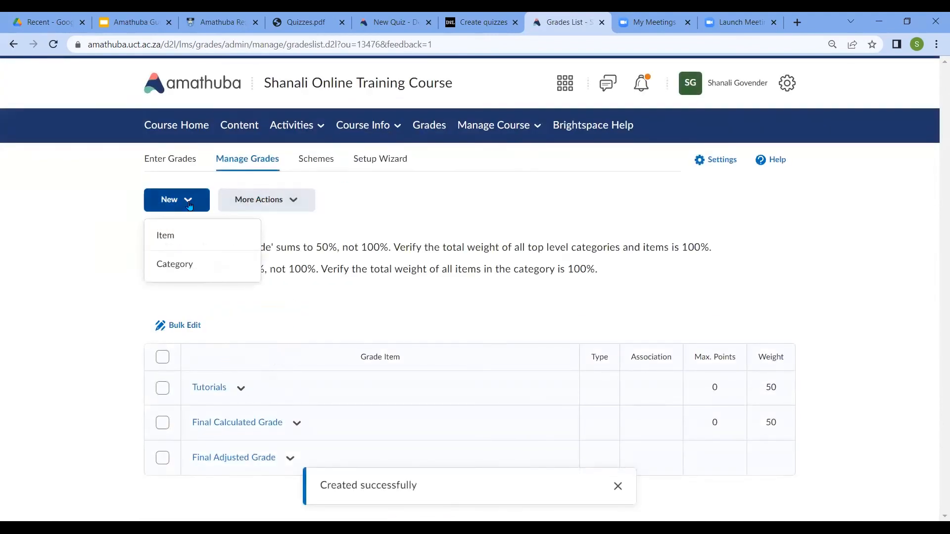
click(180, 266)
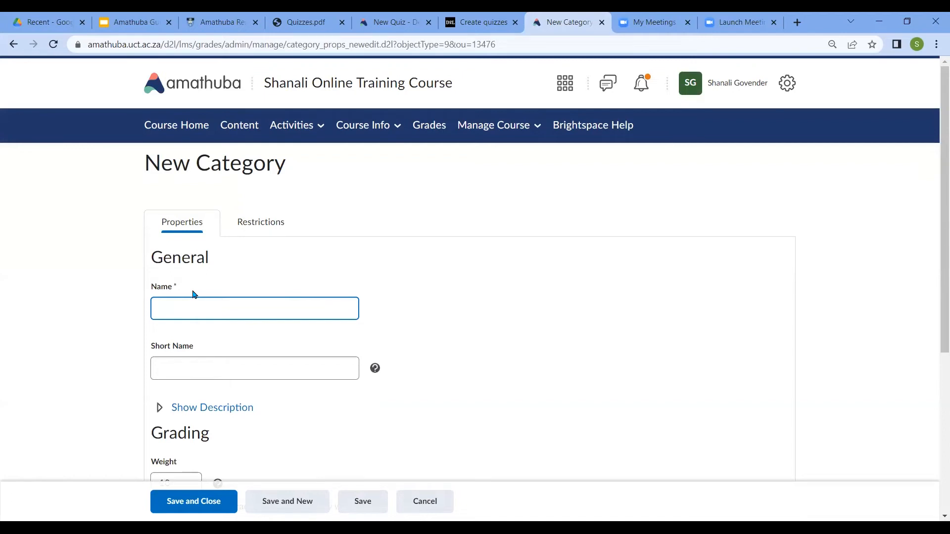
text(Practical)
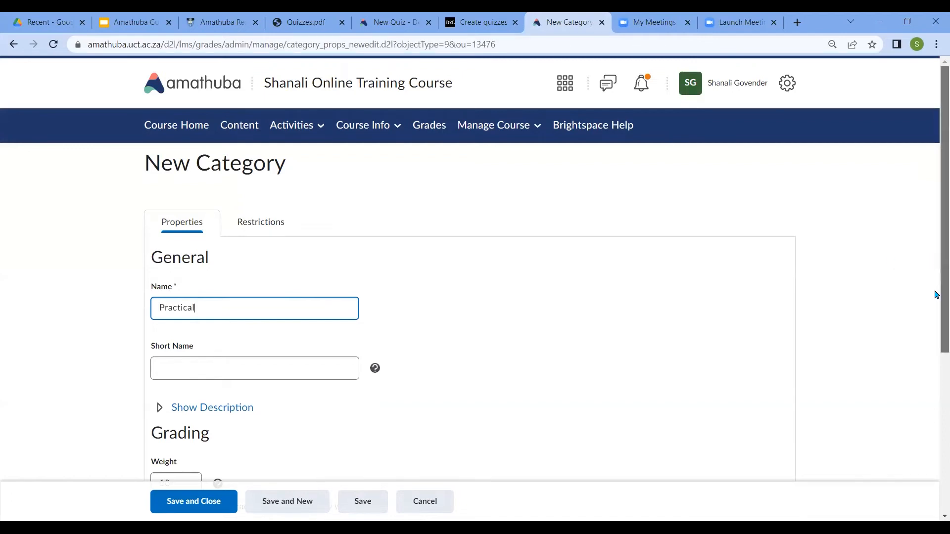
drag(935, 292, 937, 344)
click(171, 347)
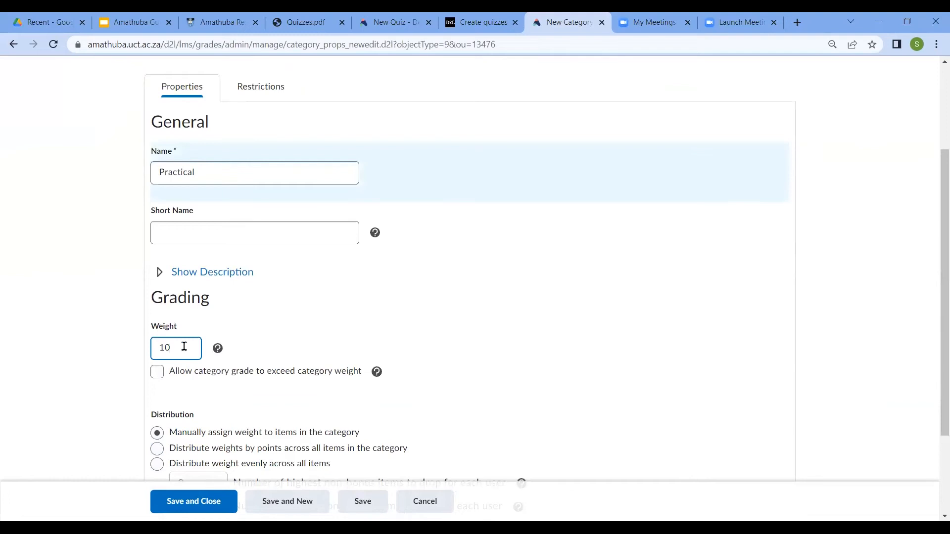
key(BackSpace)
key(BackSpace)
text(50)
click(194, 496)
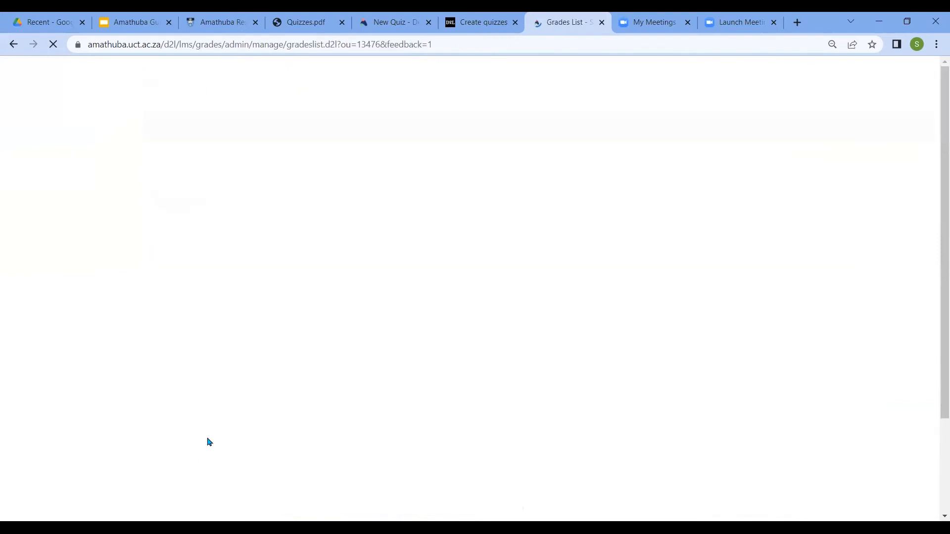
Review the grade list's categories and weights, and the actions available for managing or adding grade items and categories
drag(936, 222, 936, 344)
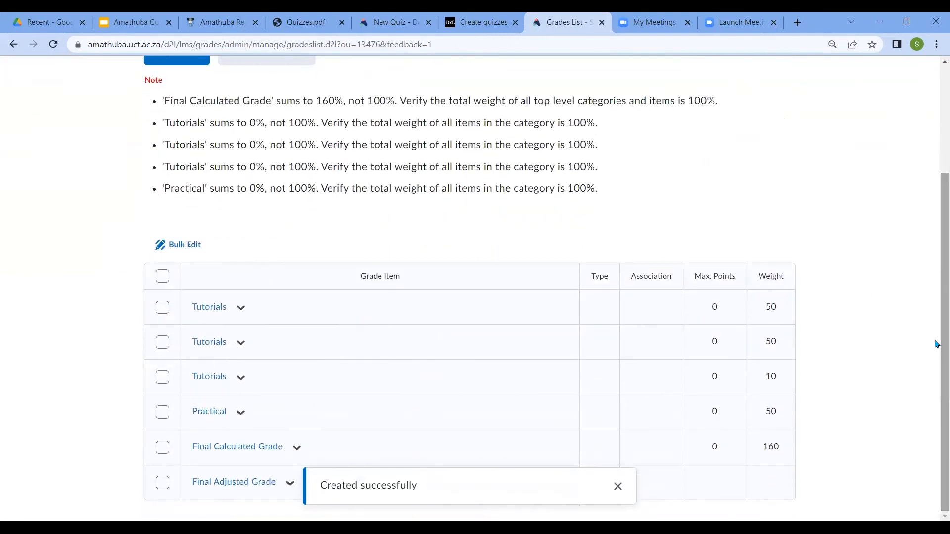
click(242, 309)
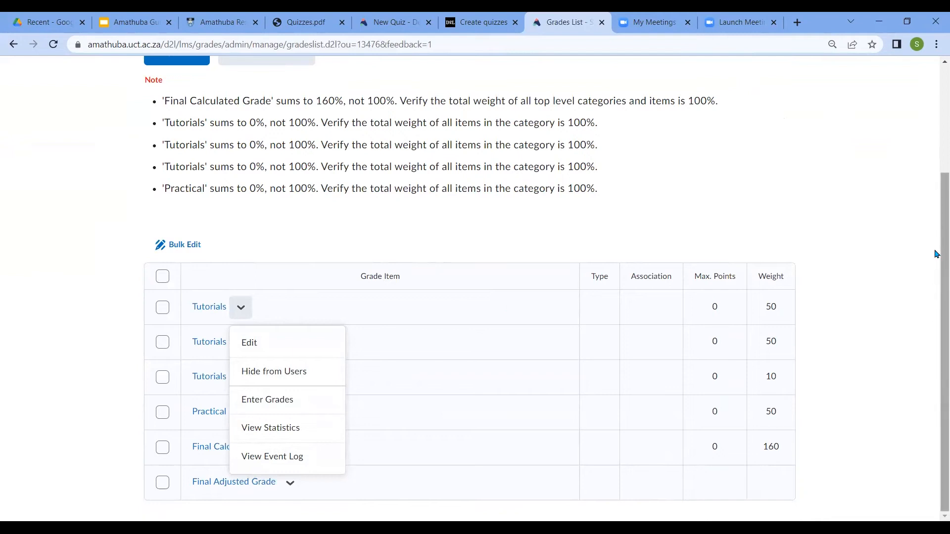
scroll(937, 249, up, 3)
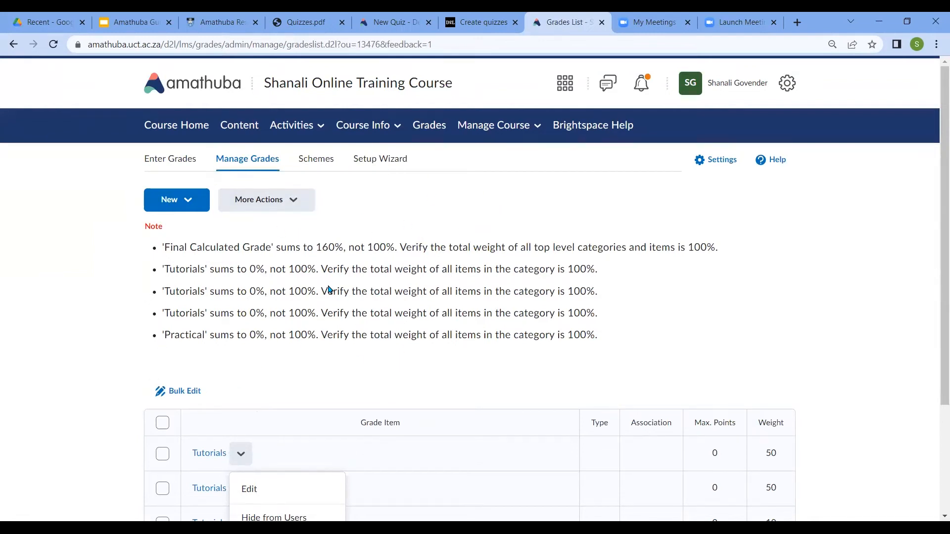
click(292, 203)
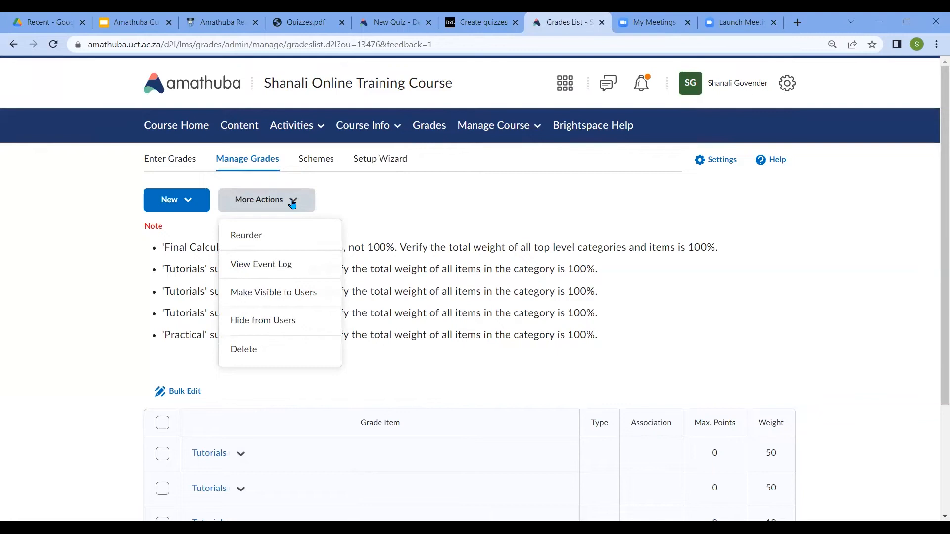
click(486, 347)
click(191, 200)
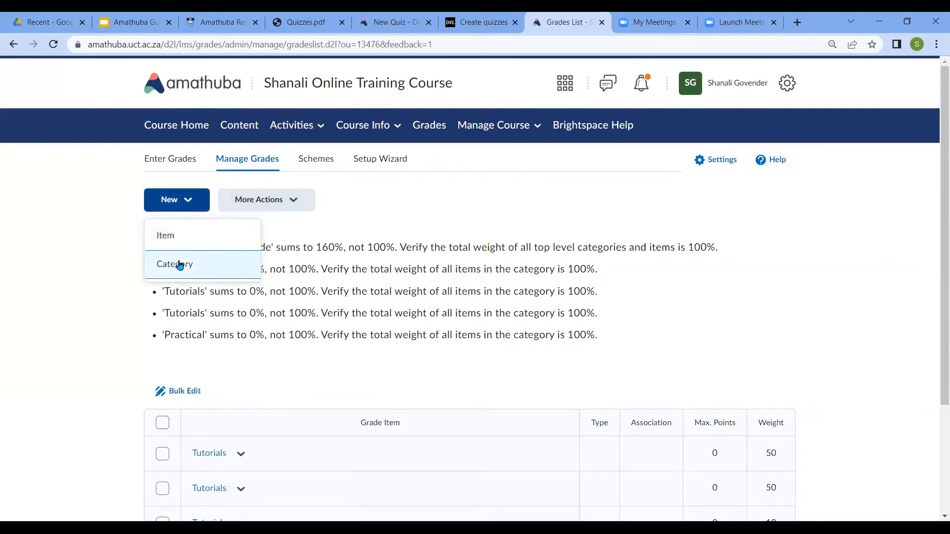
click(569, 240)
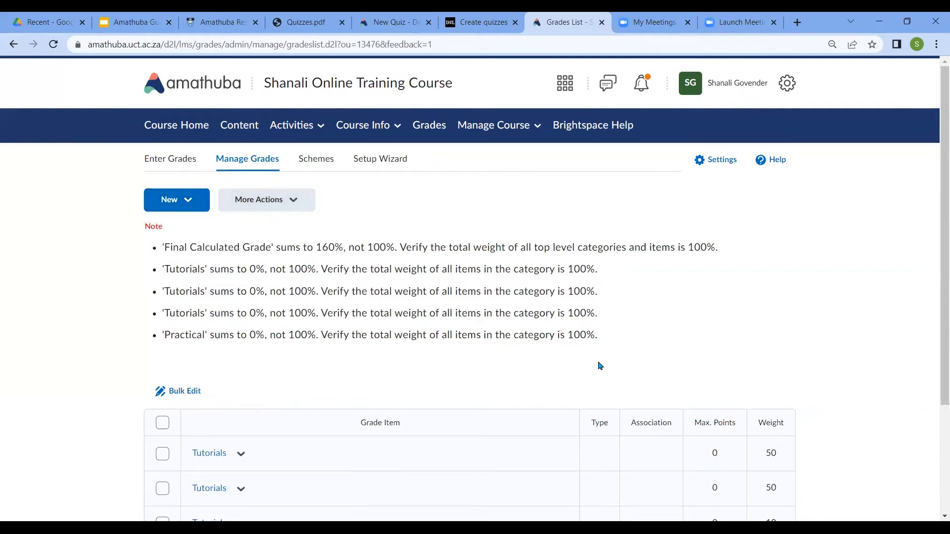
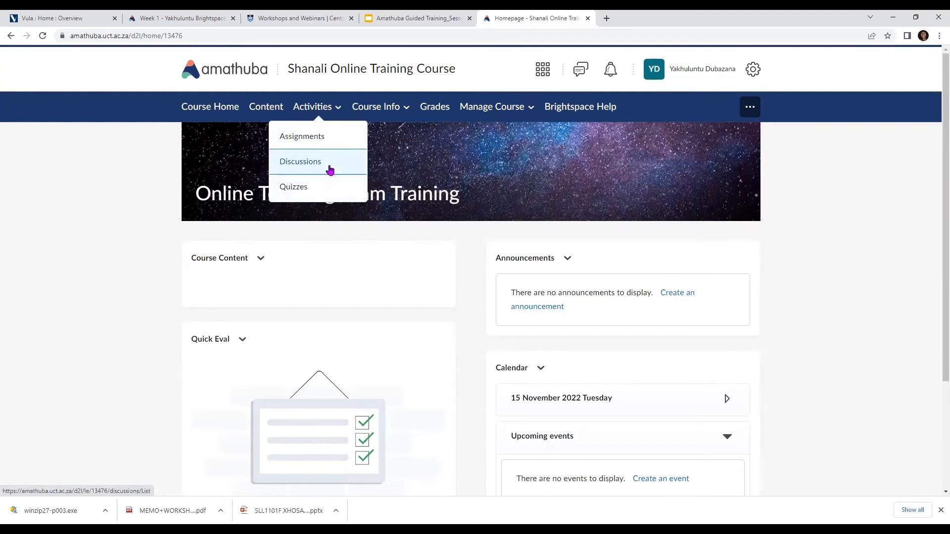
Start a new forum in the course's Discussions and title it "Week 1"
click(330, 170)
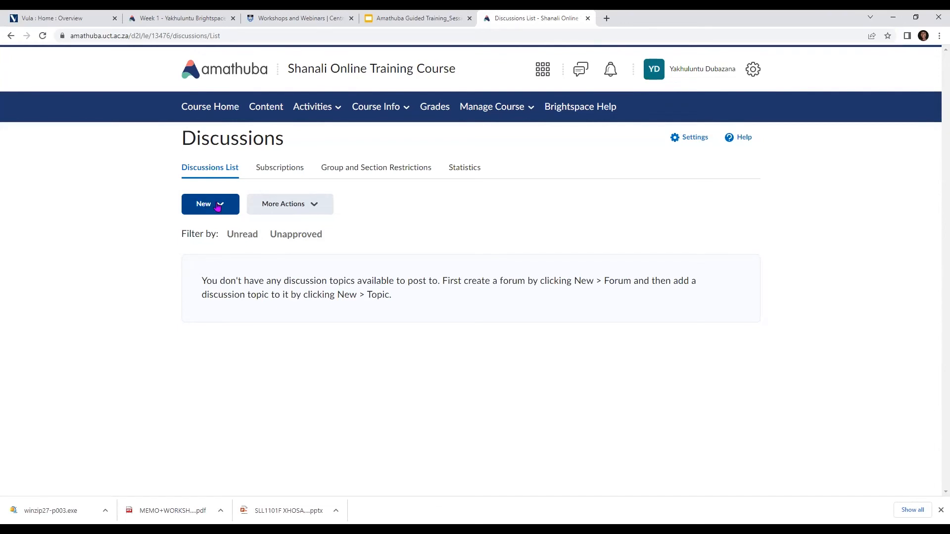
click(221, 205)
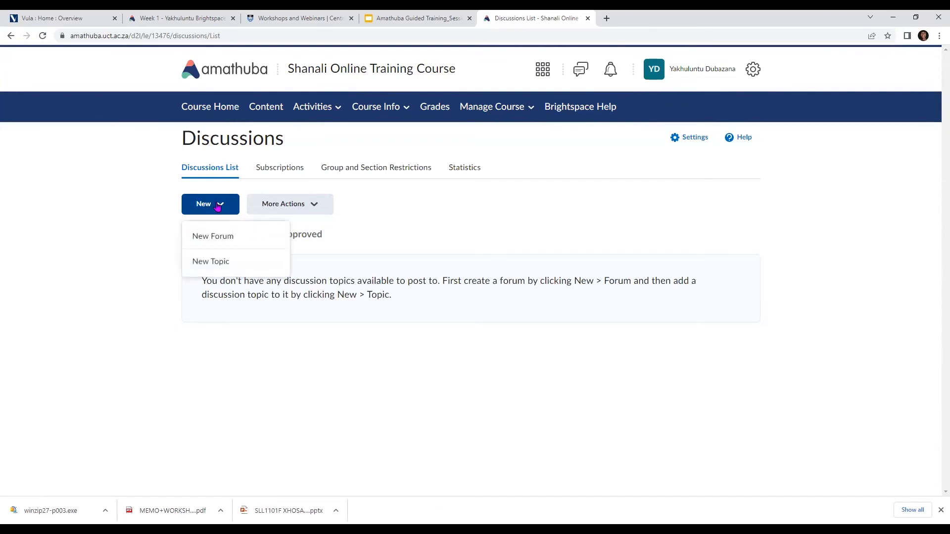
click(232, 240)
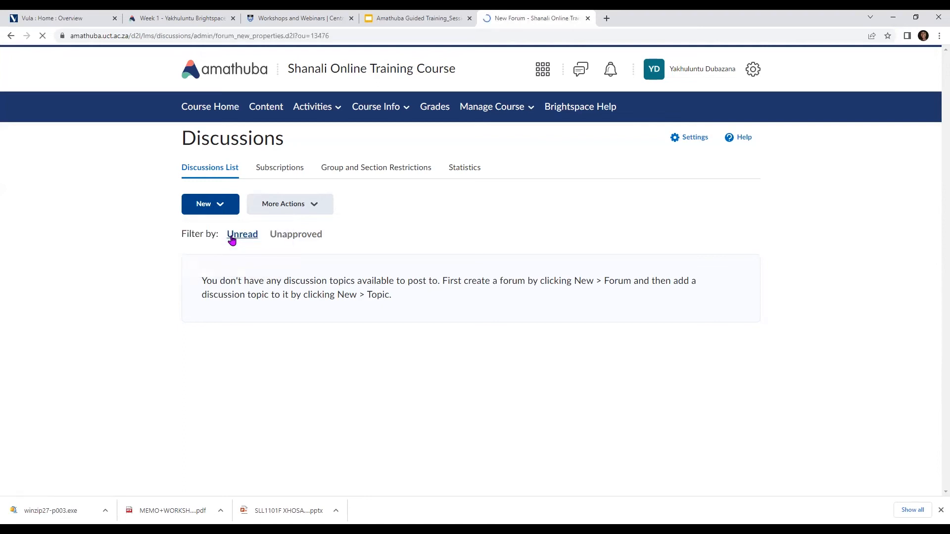
click(287, 267)
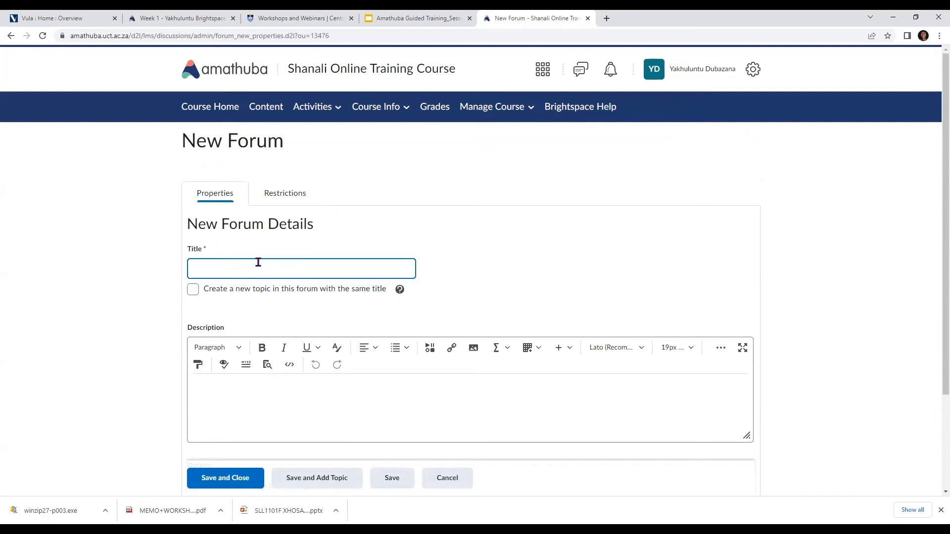
text(Week 1)
Review the Week 1 forum's description field and posting options, then save and close the forum
scroll(283, 272, down, 1)
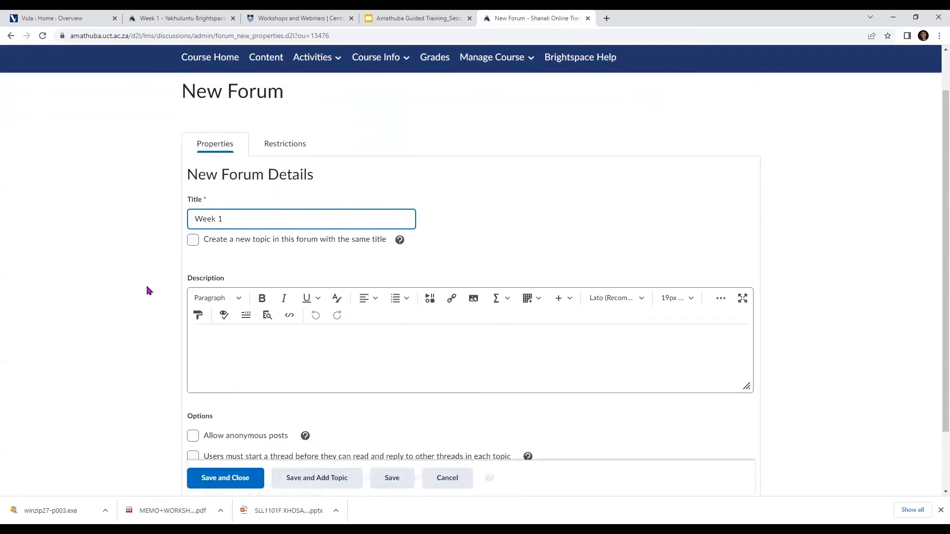
click(242, 338)
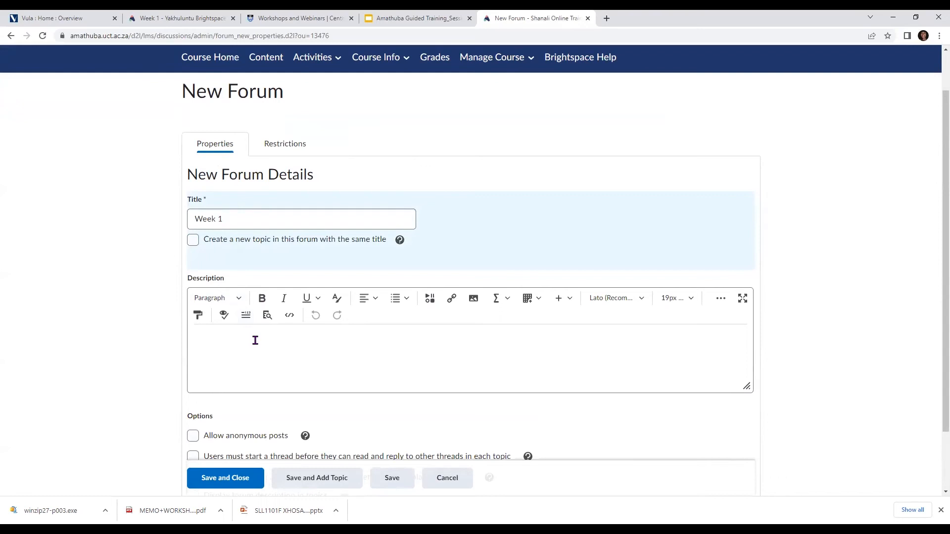
scroll(255, 340, down, 1)
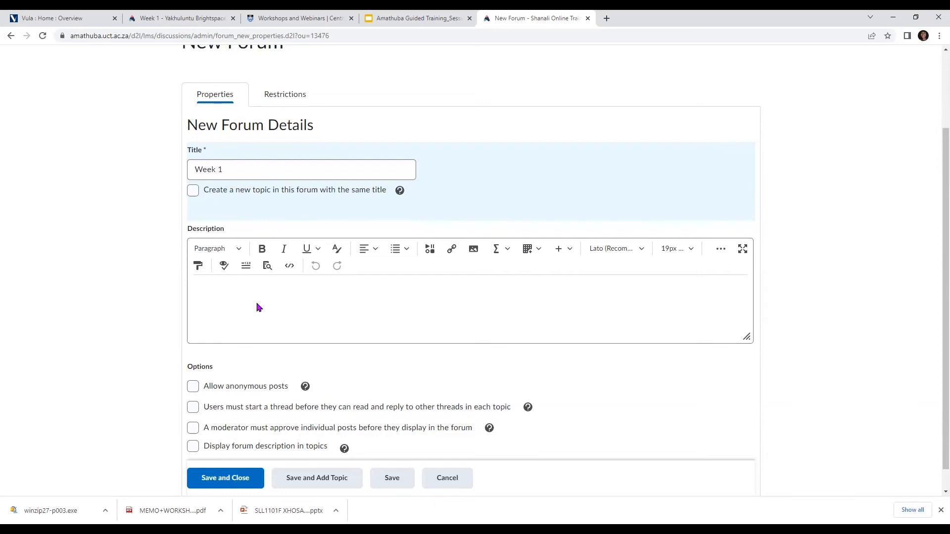
scroll(257, 307, down, 1)
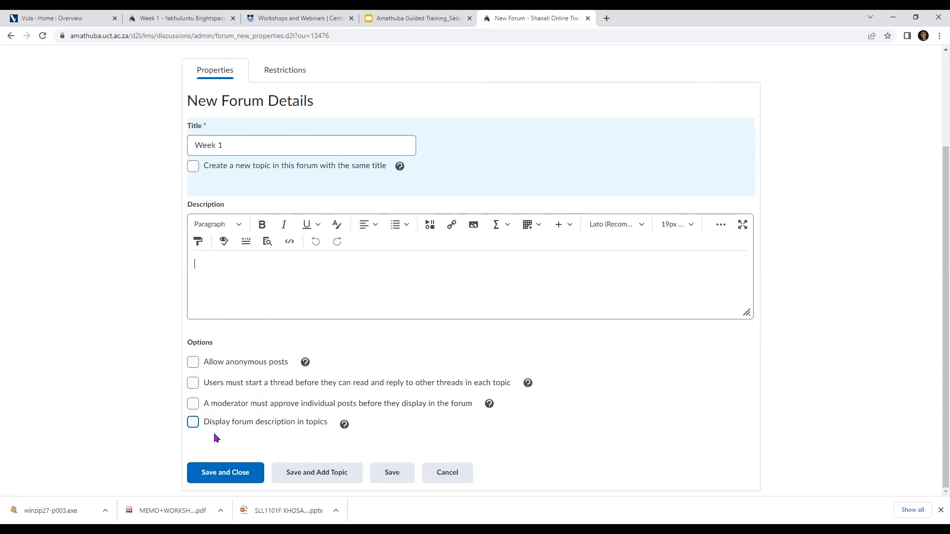
click(197, 269)
click(203, 473)
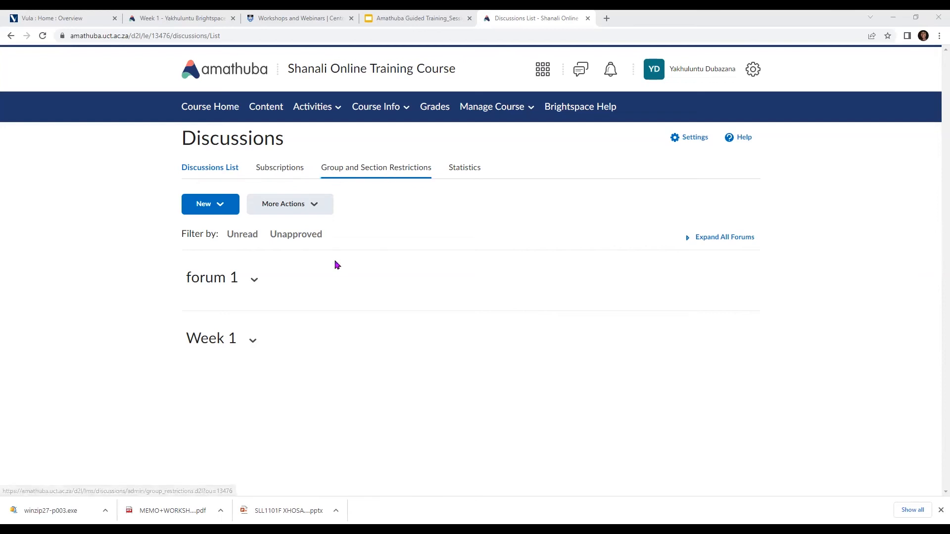
Examine the group and section restrictions for discussions, including the group category and forum choices
click(370, 168)
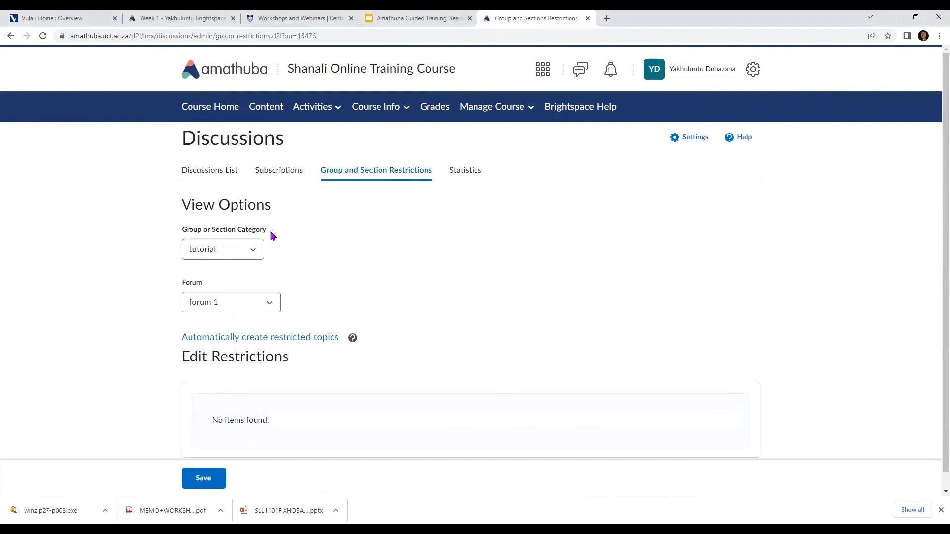
click(253, 252)
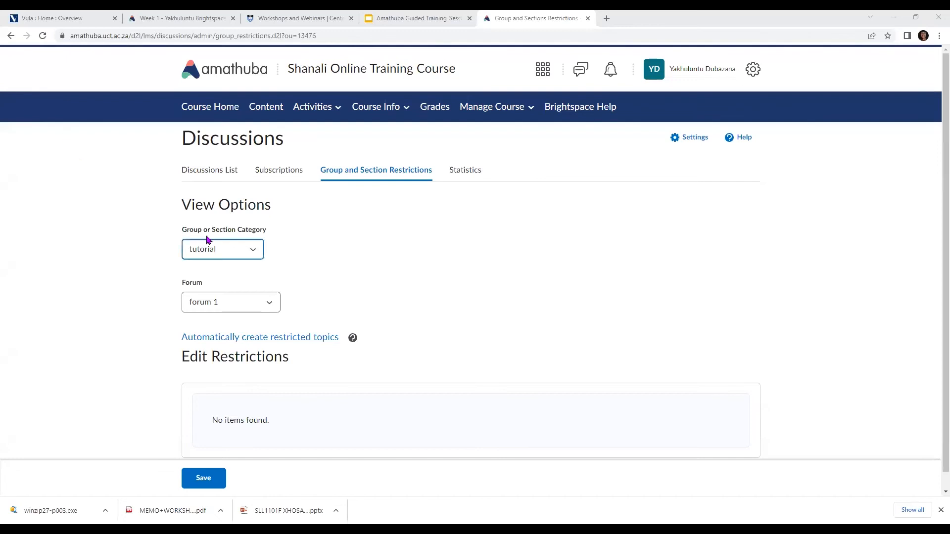
scroll(208, 239, down, 1)
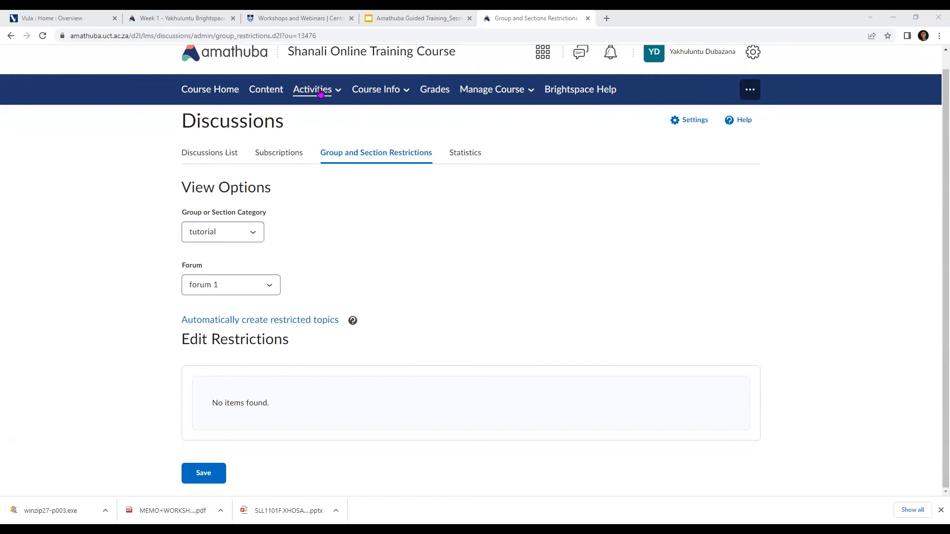
Create a new quiz in the course and name it "[Coursecode] Quiz 1"
click(320, 94)
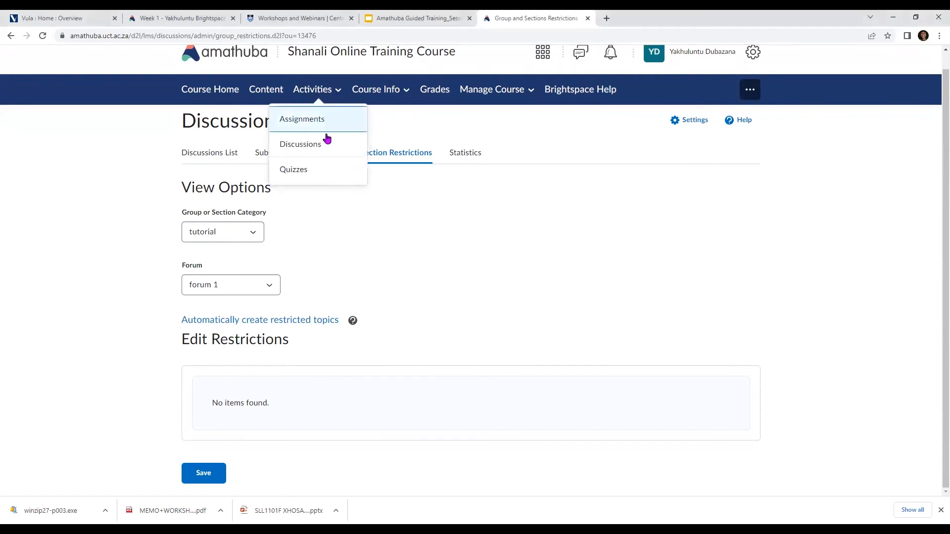
click(302, 171)
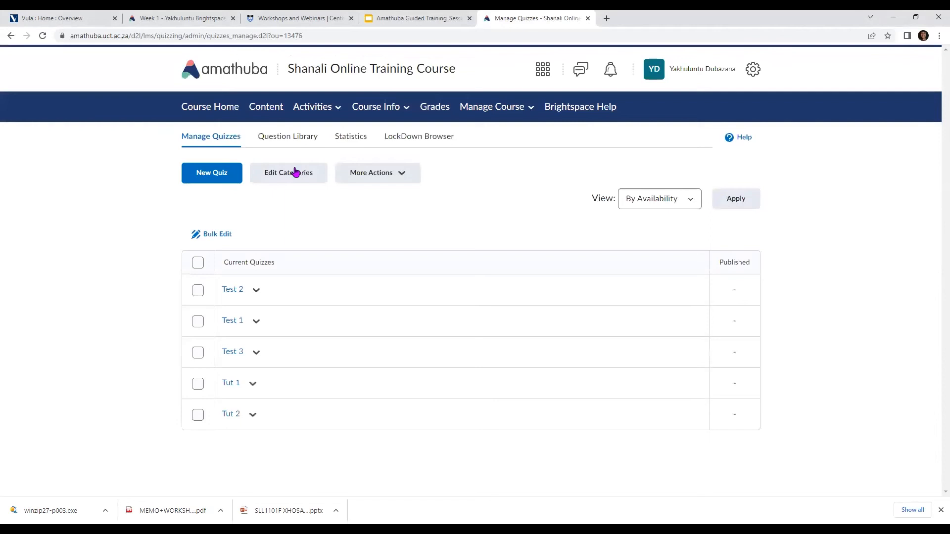
click(213, 182)
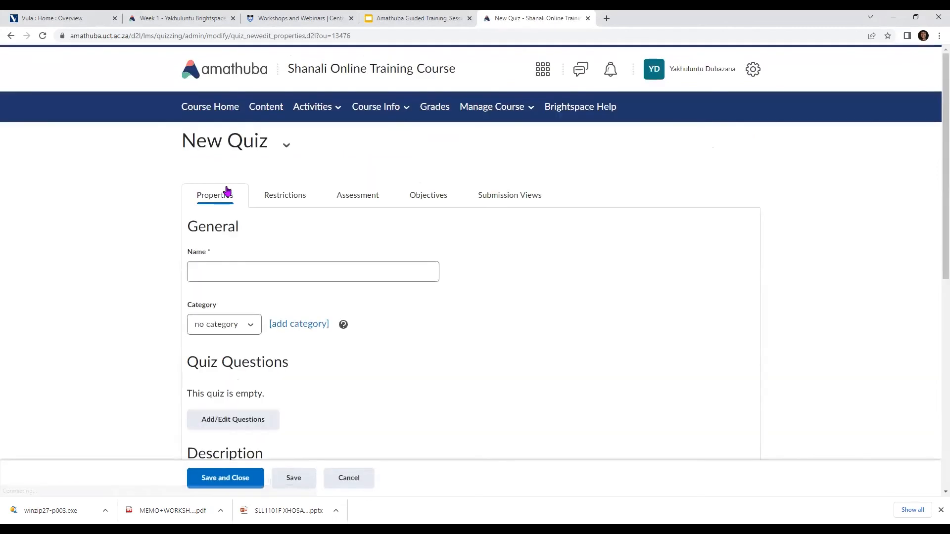
click(214, 264)
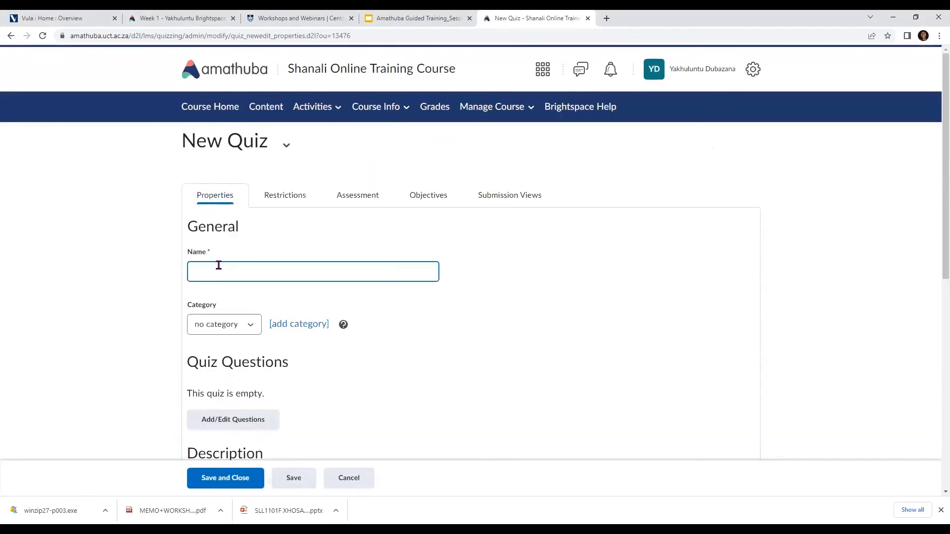
text([Coursecode] Quiz 1)
Check the available quiz categories, keep "no category", and open the question editor for the quiz
click(243, 324)
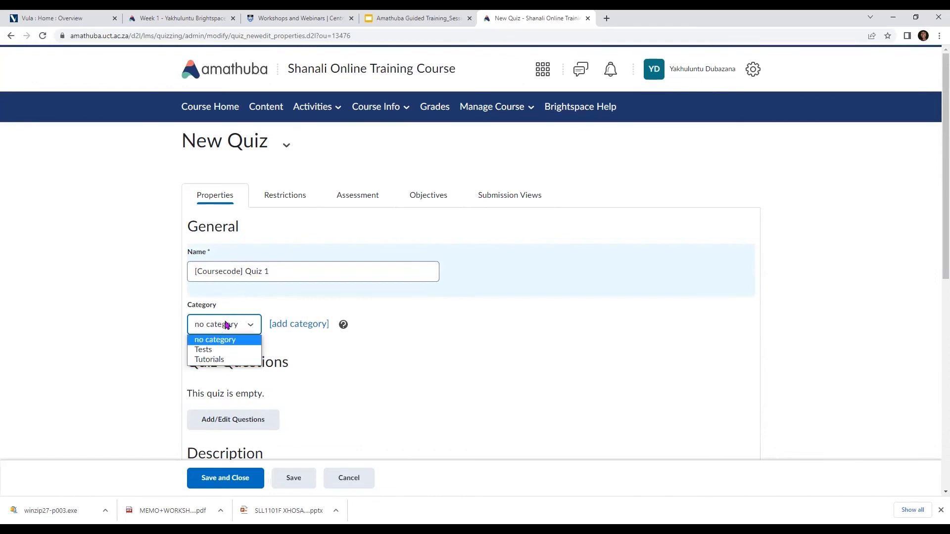
scroll(225, 325, down, 2)
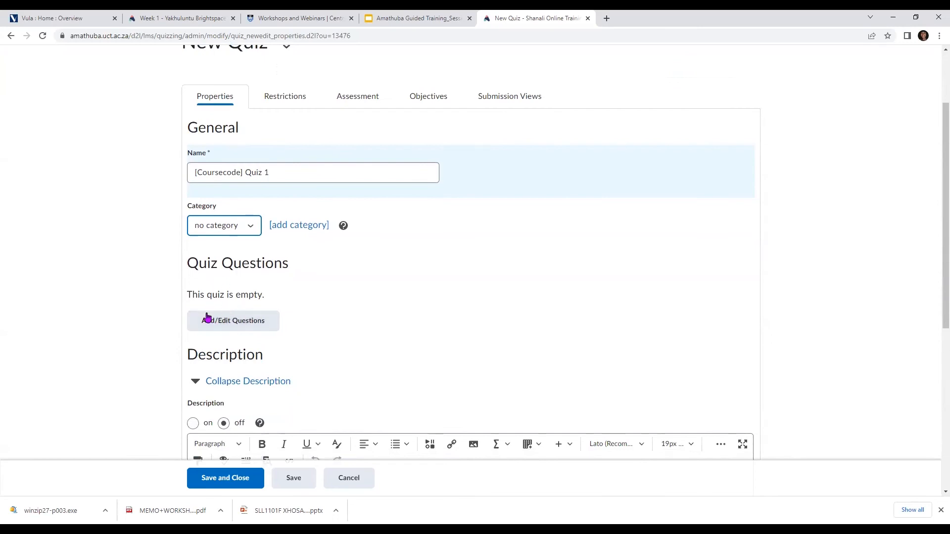
click(267, 325)
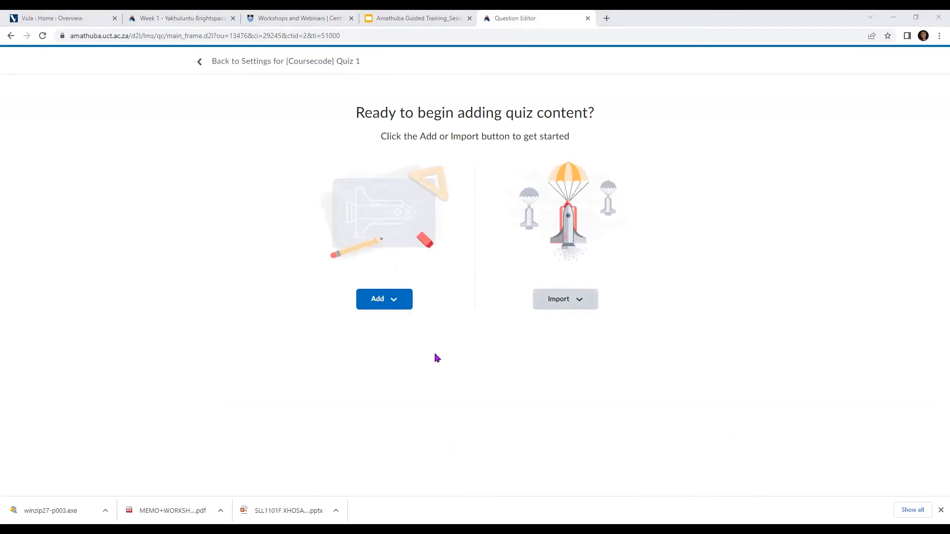
Examine the file upload option for importing quiz questions and its supported formats, then cancel it
click(580, 303)
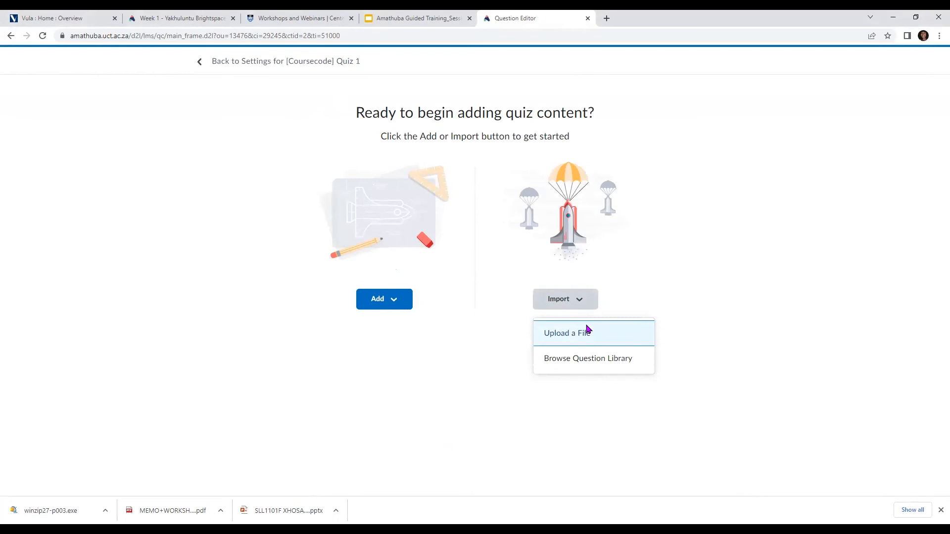
click(602, 338)
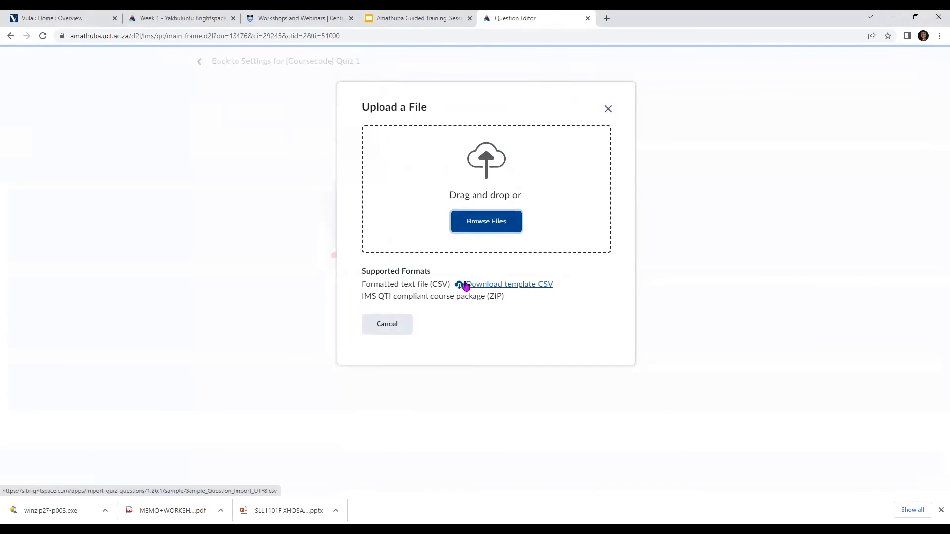
click(390, 331)
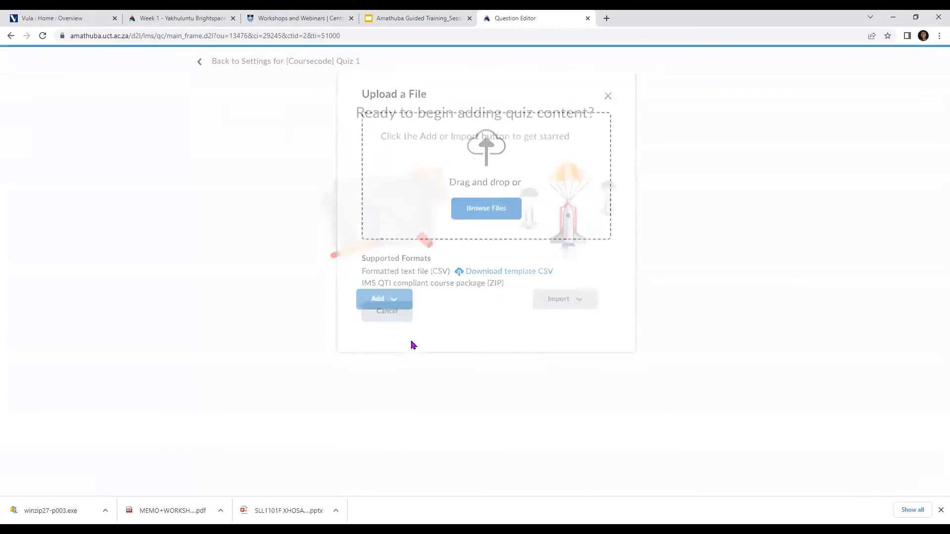
Add a new multiple-choice question to the quiz with the text "How many days in a week"
click(382, 307)
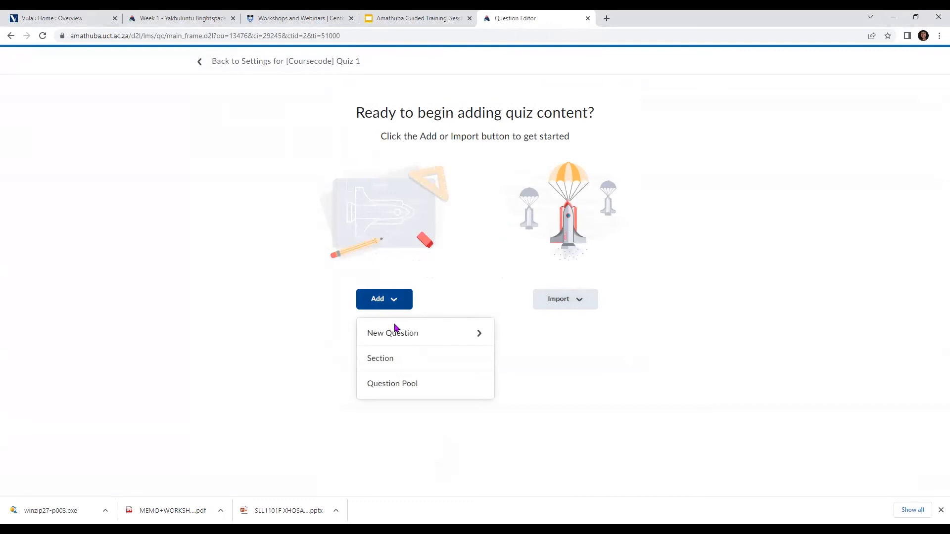
click(429, 336)
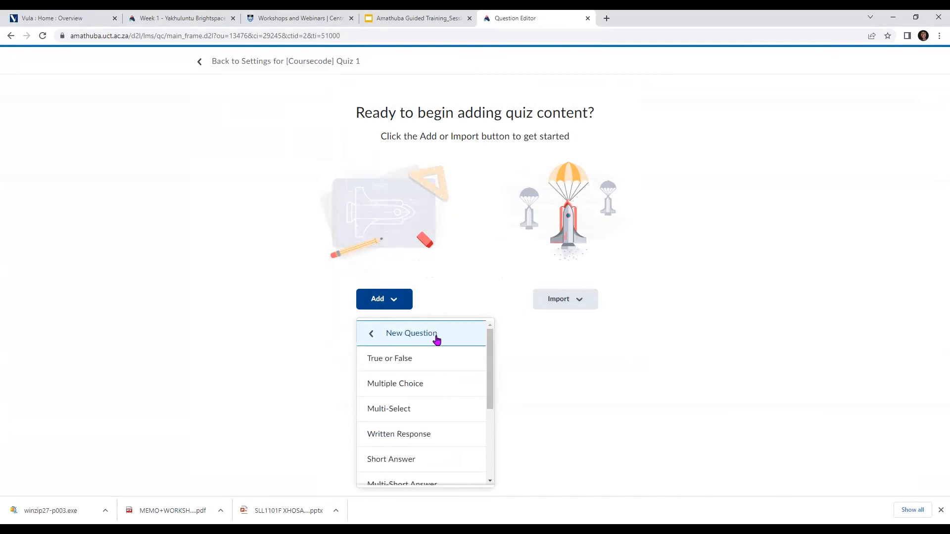
scroll(418, 413, down, 3)
scroll(396, 384, up, 3)
click(433, 385)
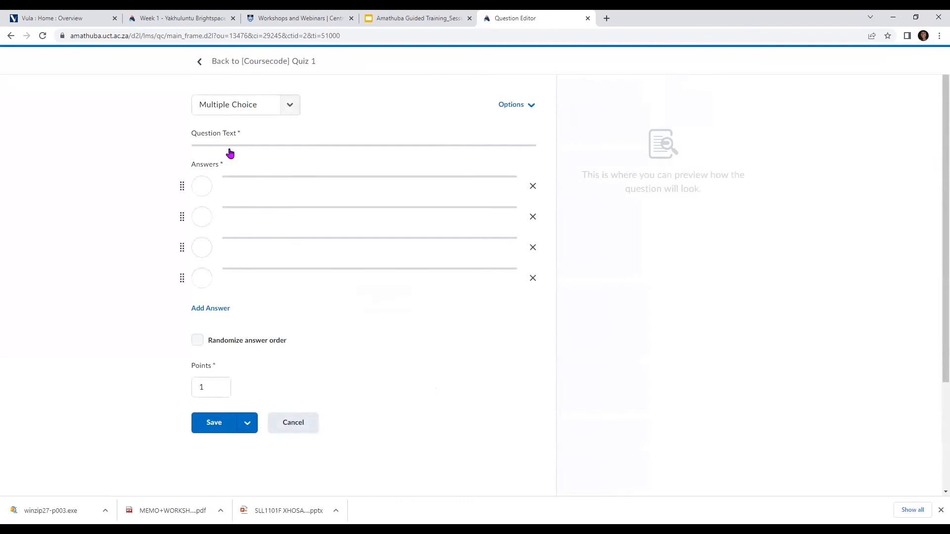
click(265, 159)
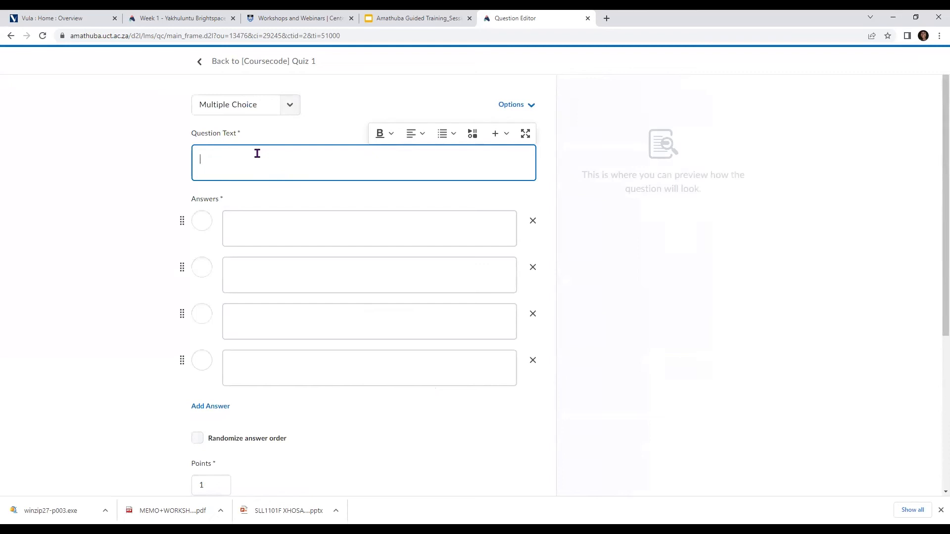
text(How many days in a week)
Fill in the question's four answer options in order as 5, 3, 7 and 2
click(362, 227)
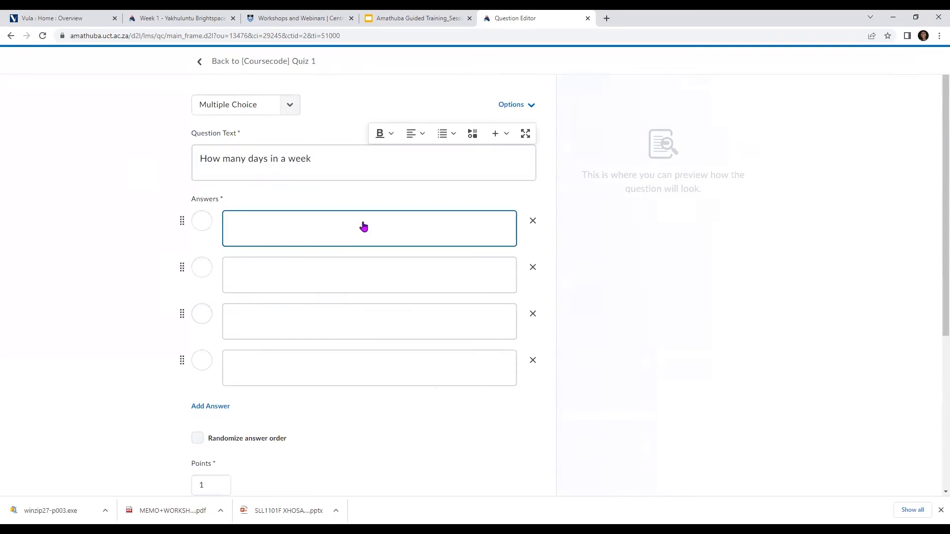
text(5)
click(319, 279)
text(3)
key(Tab)
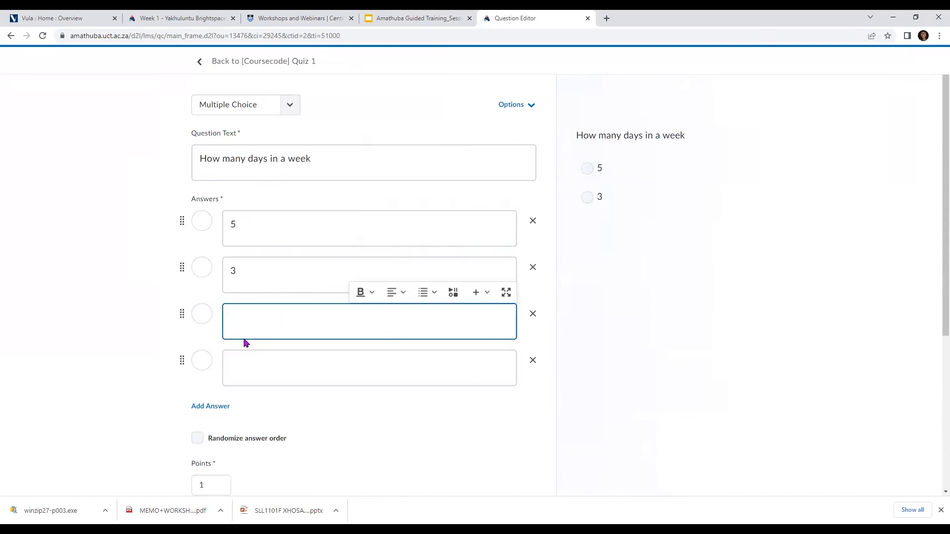
text(7)
key(Tab)
text(2)
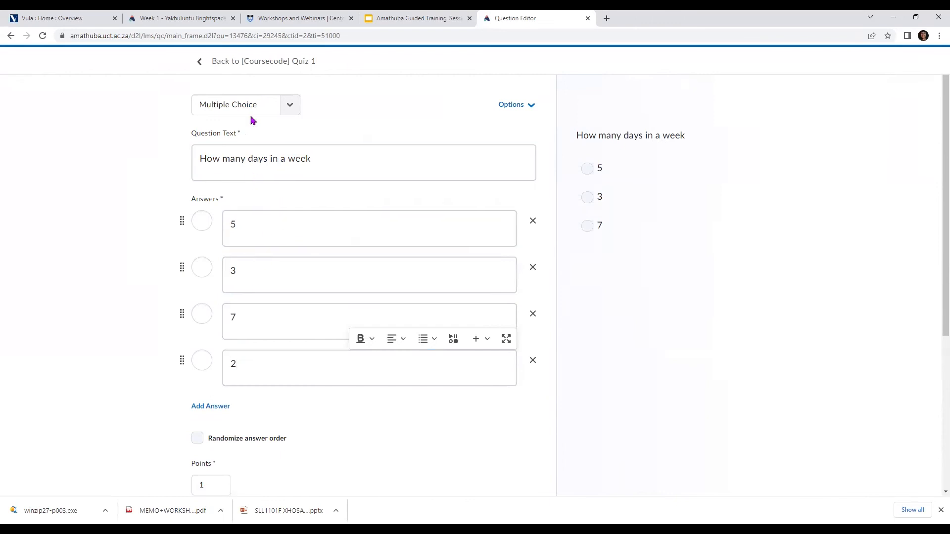
Add a blank fifth answer option to the question and review its answer order and points settings
scroll(272, 272, down, 1)
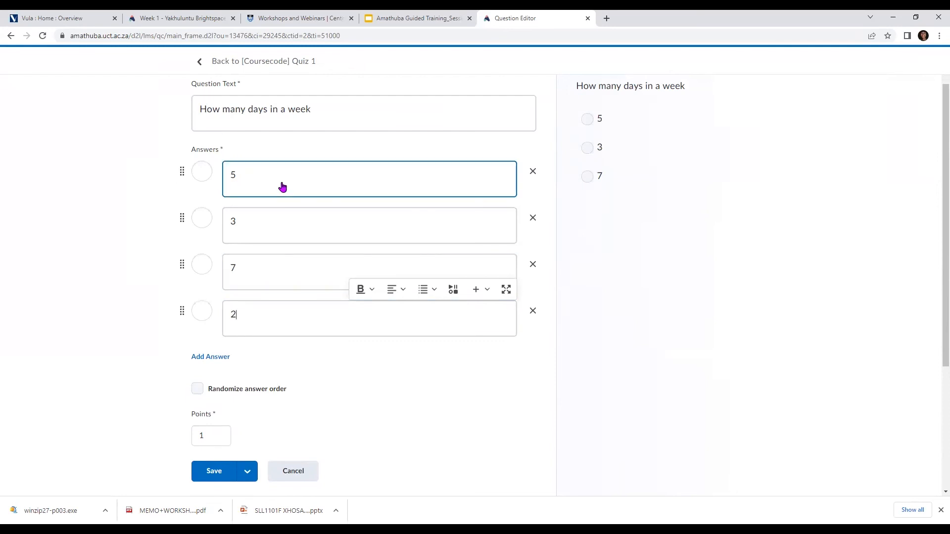
click(216, 368)
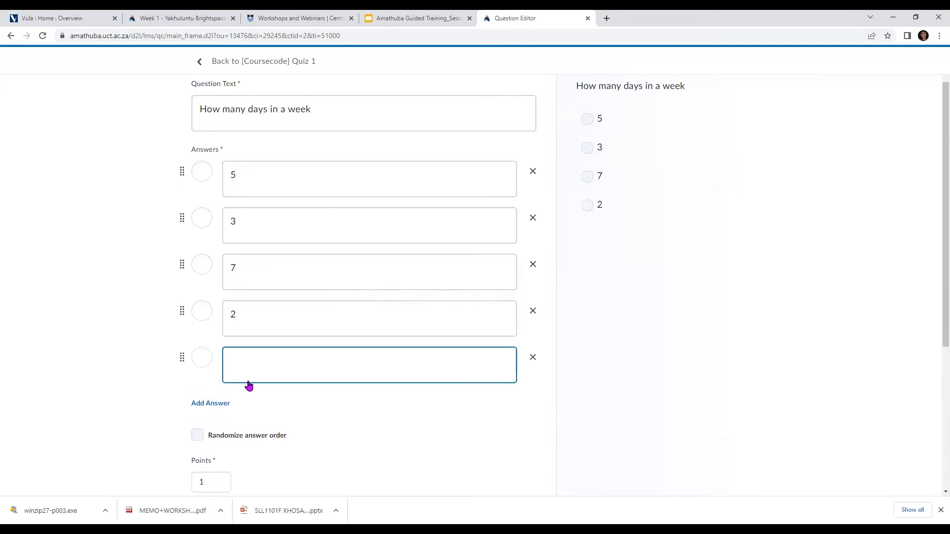
scroll(249, 385, down, 1)
click(212, 438)
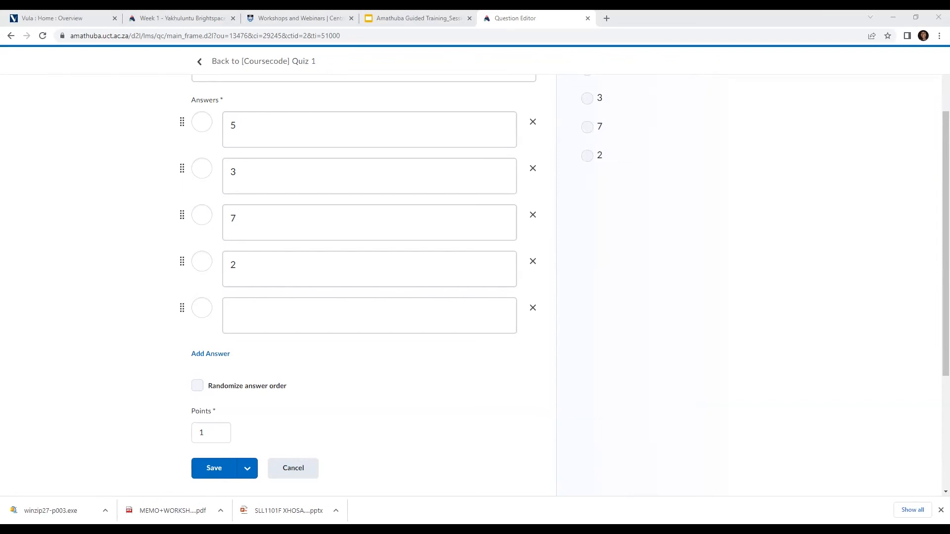
scroll(248, 468, down, 2)
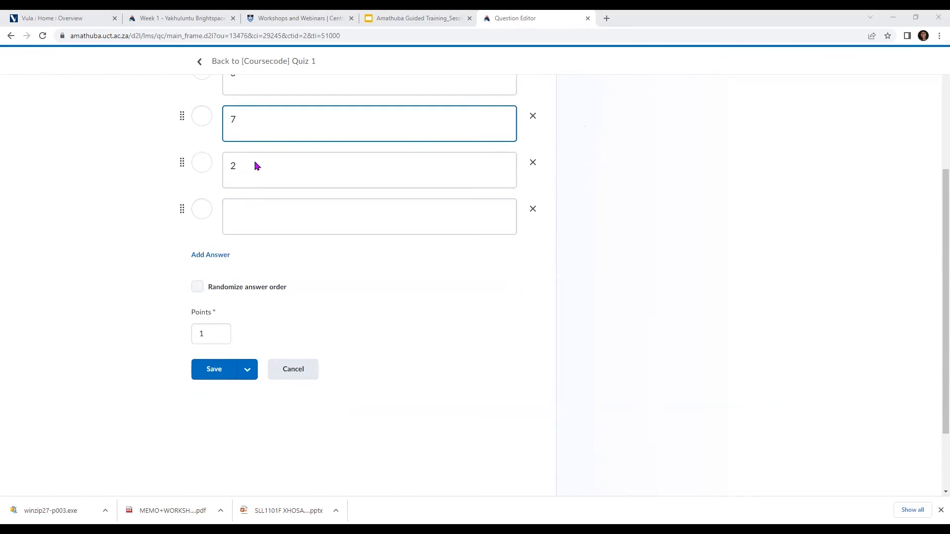
scroll(255, 170, up, 2)
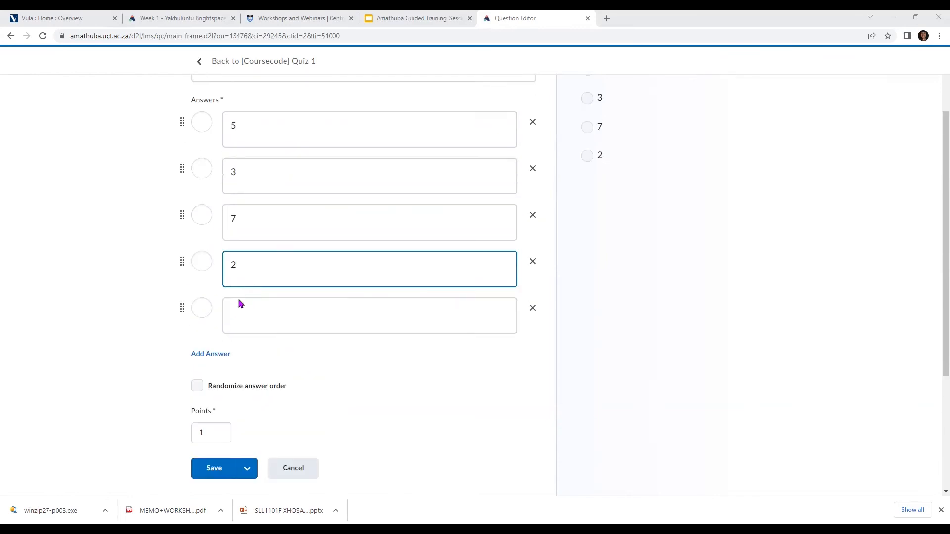
Enter 5 as the fifth answer option of the multiple-choice question and try to save the question
click(269, 311)
scroll(267, 322, up, 1)
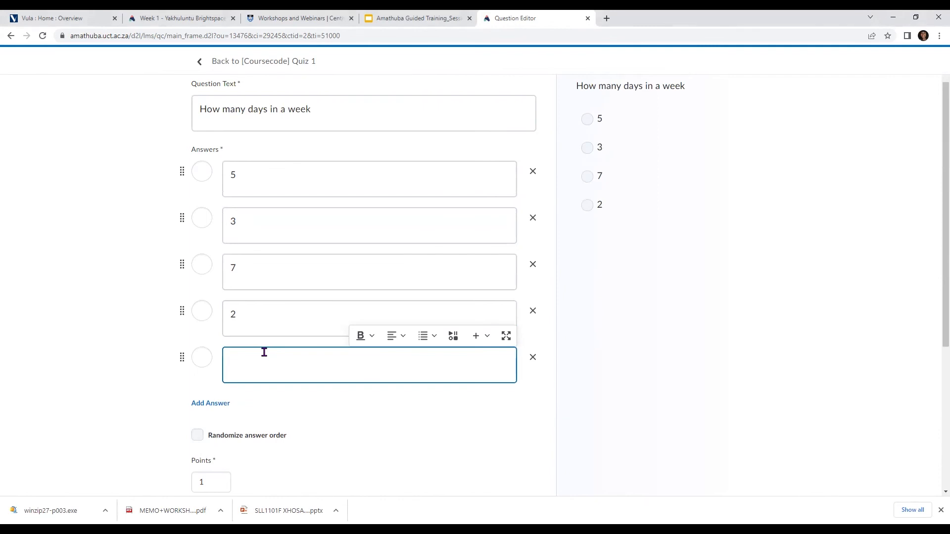
text(5)
scroll(284, 364, down, 3)
click(210, 368)
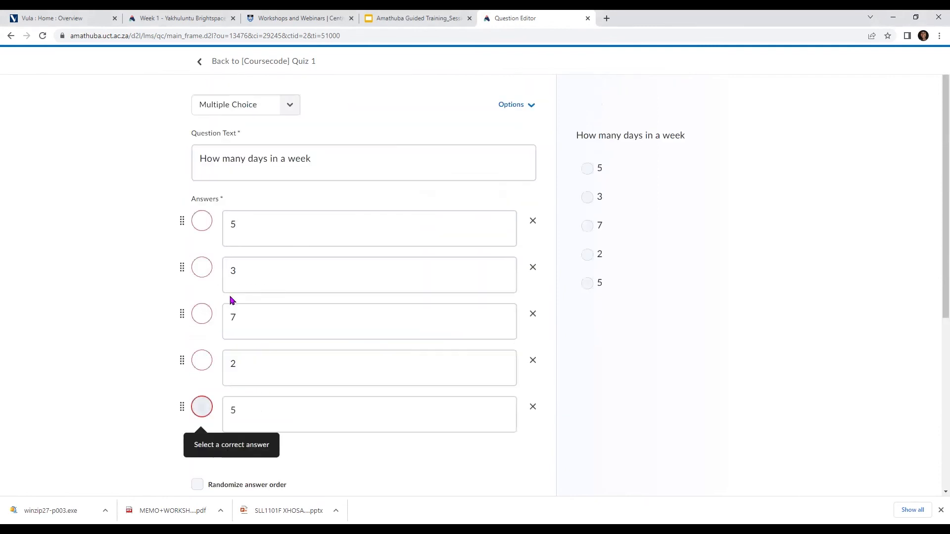
Mark the fifth answer option as the correct answer and save the question to the quiz
click(202, 407)
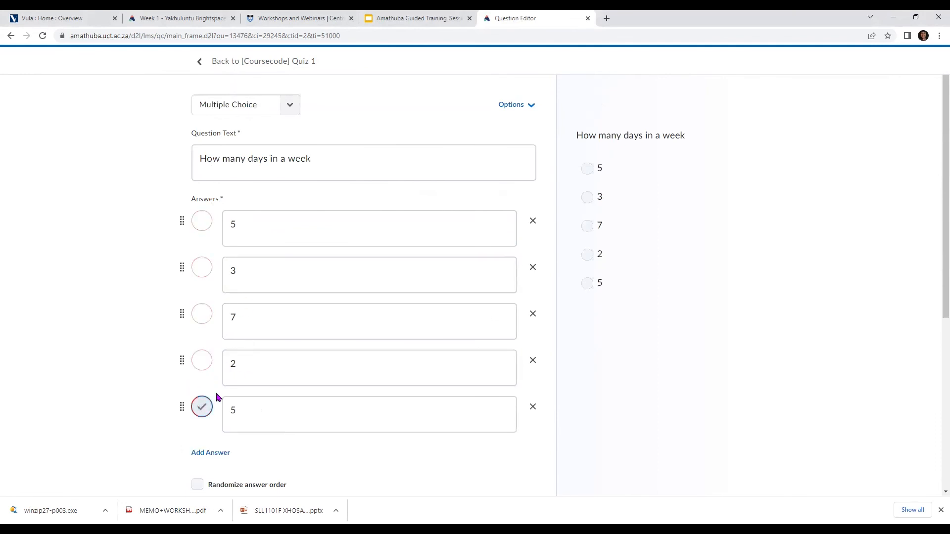
scroll(218, 396, down, 4)
click(214, 371)
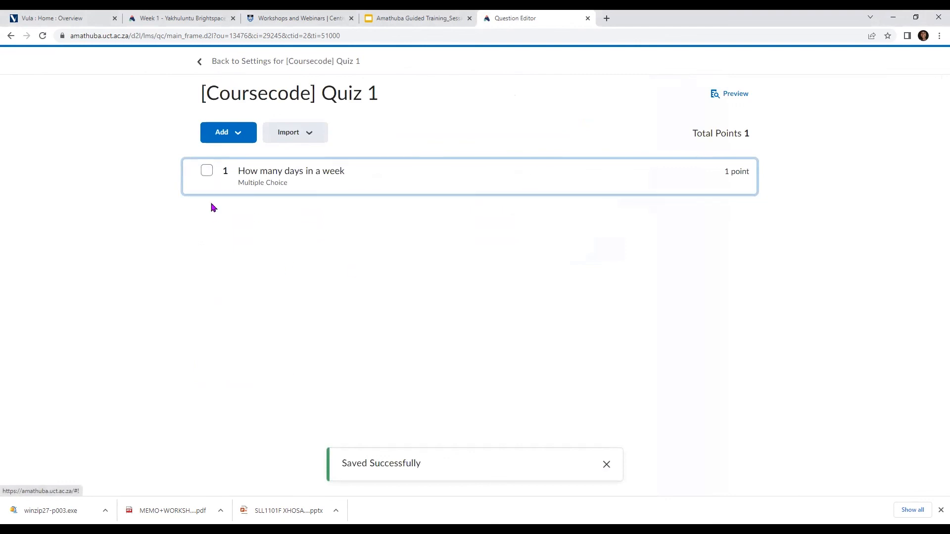
Examine the settings of a new True or False question, then cancel it without saving
click(232, 135)
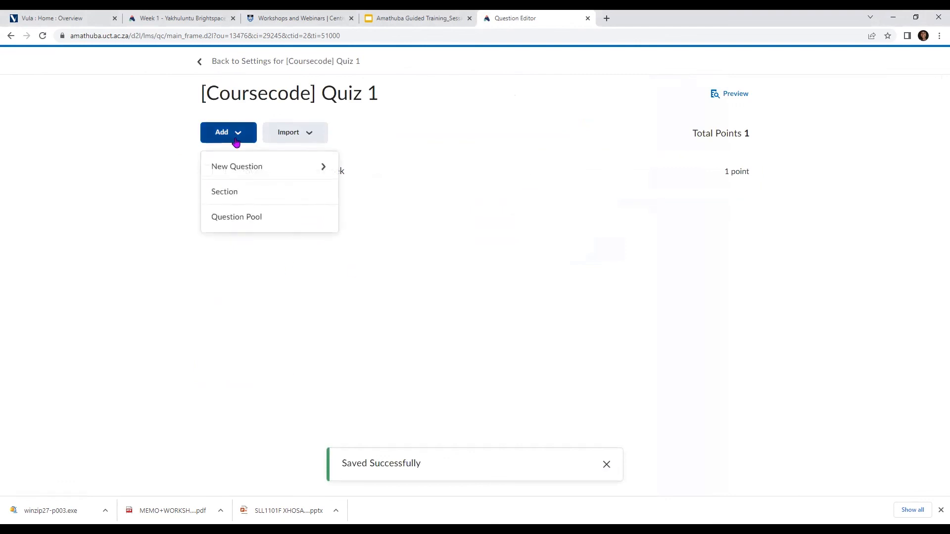
click(303, 168)
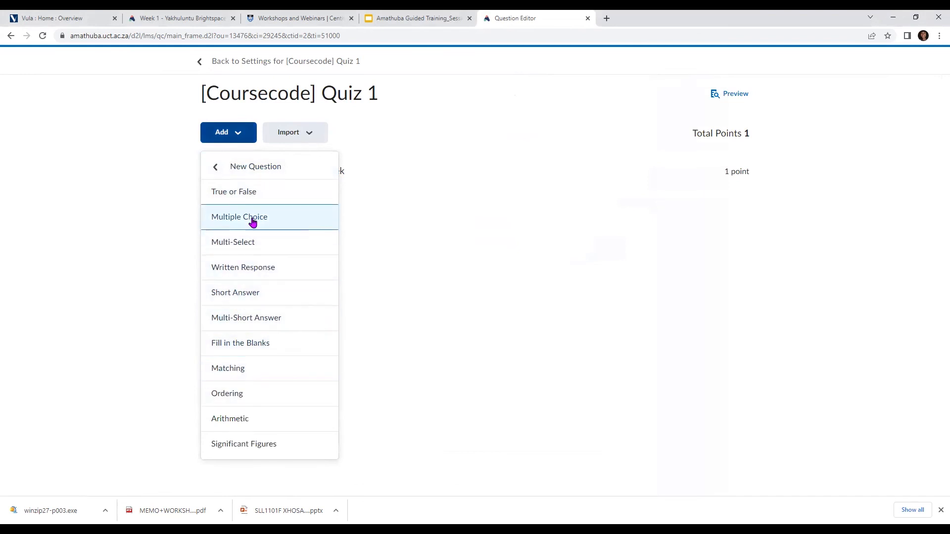
click(299, 193)
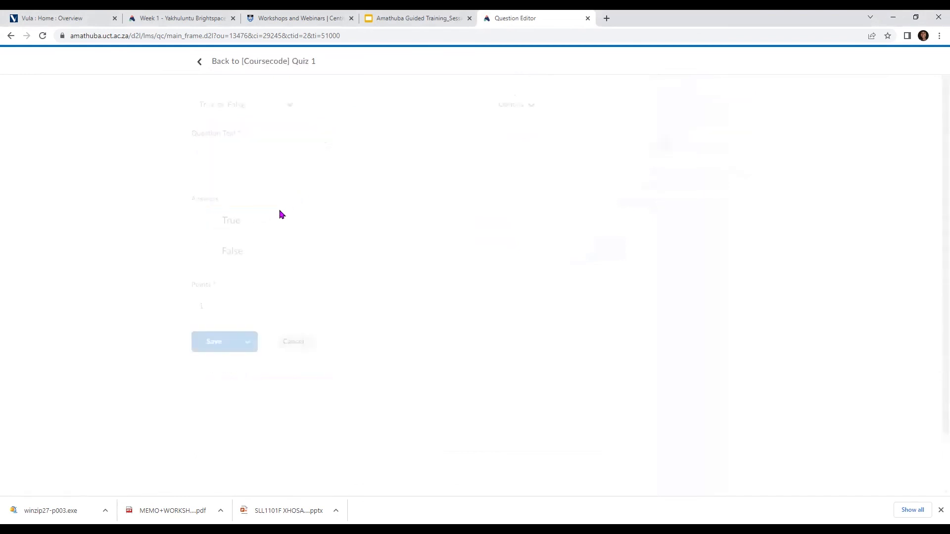
click(270, 169)
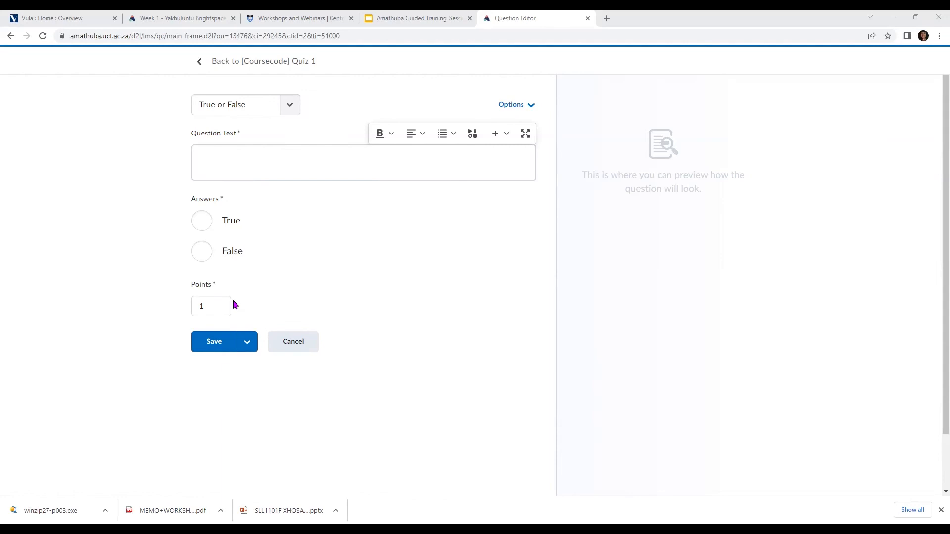
click(302, 343)
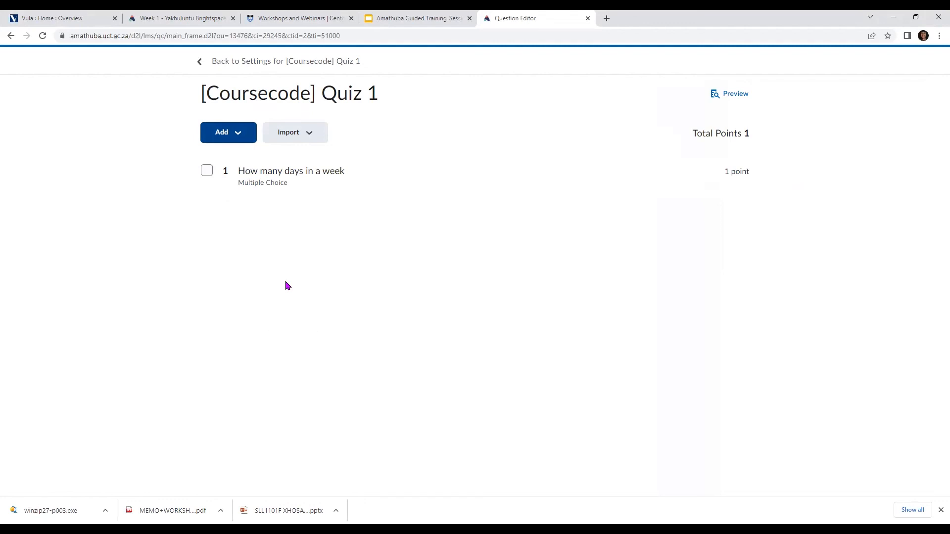
Review the question types that can be added to the quiz
click(239, 137)
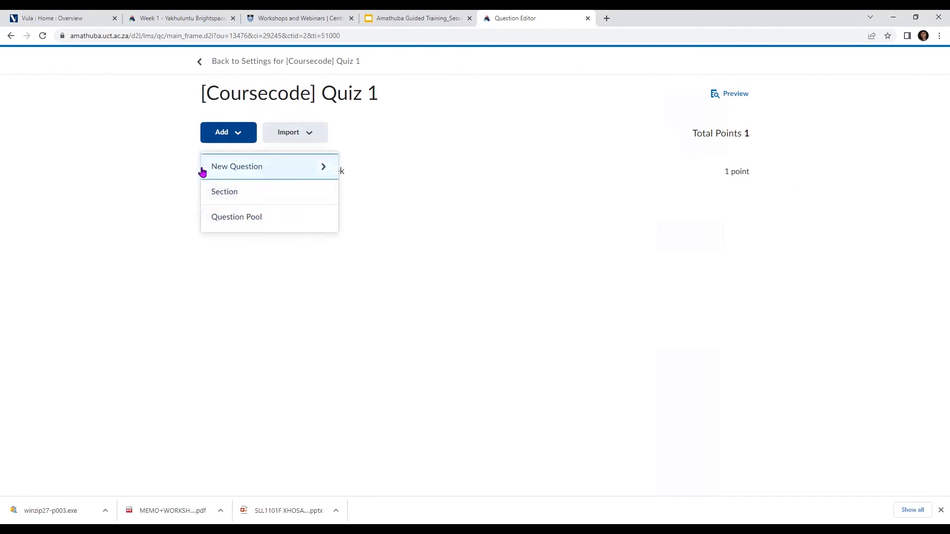
click(291, 174)
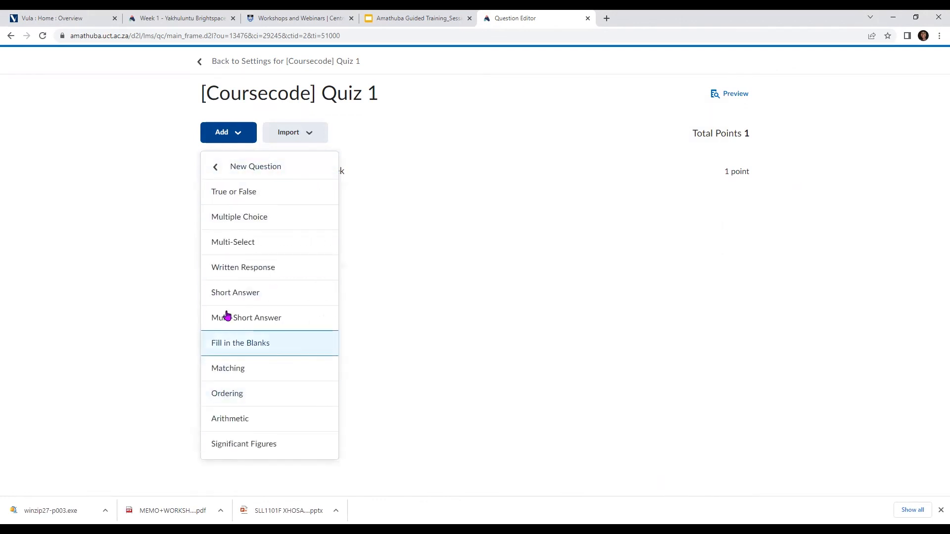
click(213, 170)
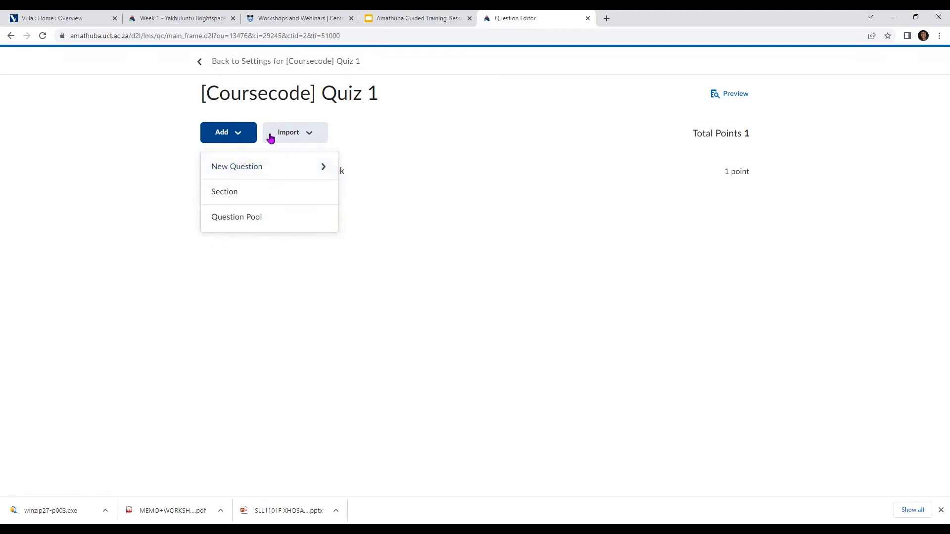
Return to the settings for [Coursecode] Quiz 1 and turn the quiz description on
click(198, 62)
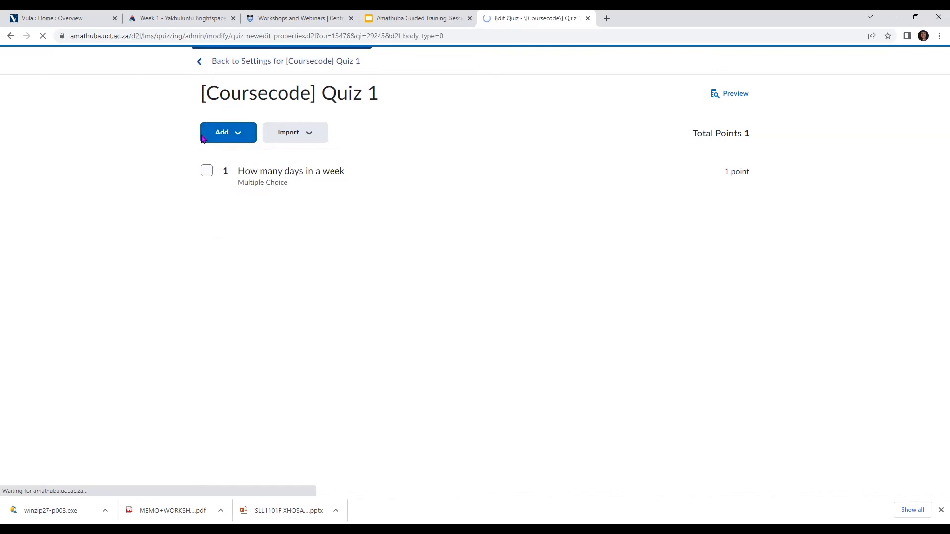
scroll(306, 192, down, 3)
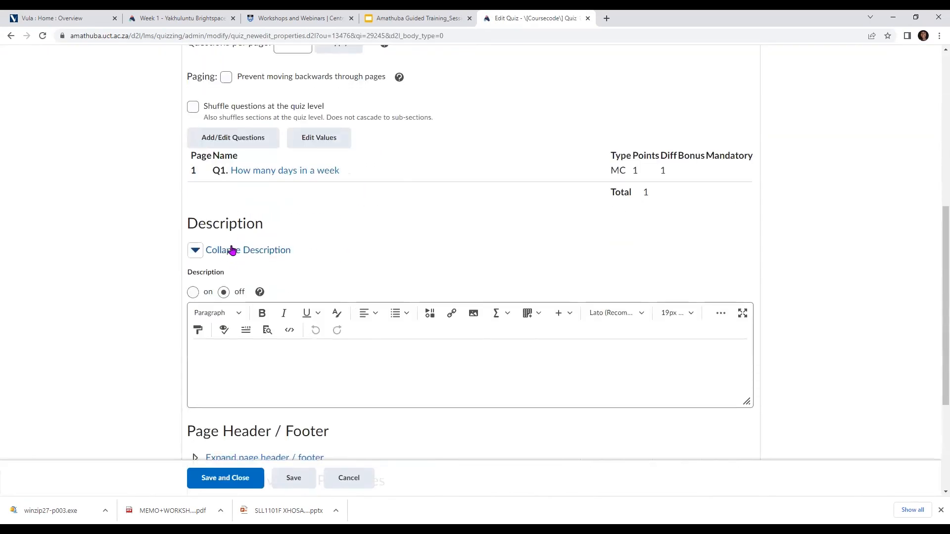
scroll(266, 127, up, 1)
scroll(263, 132, up, 2)
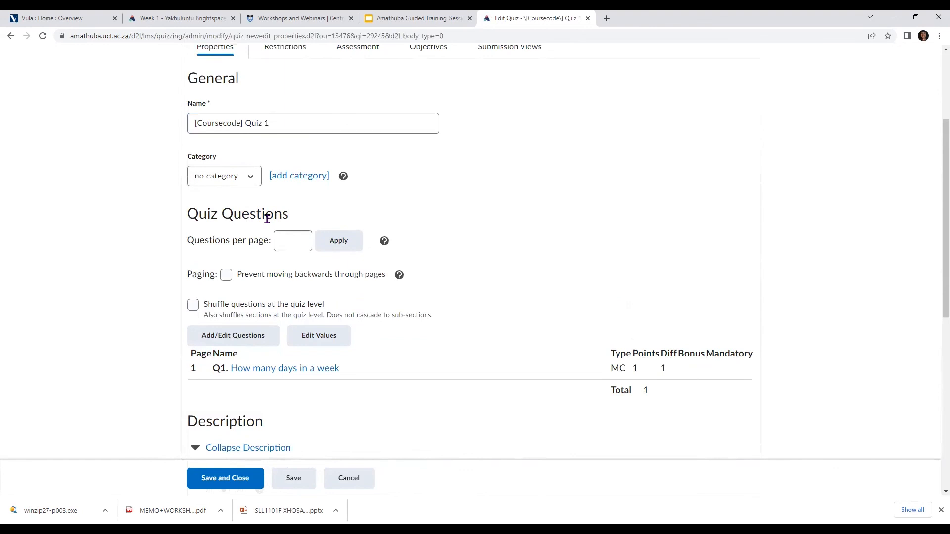
scroll(267, 218, down, 5)
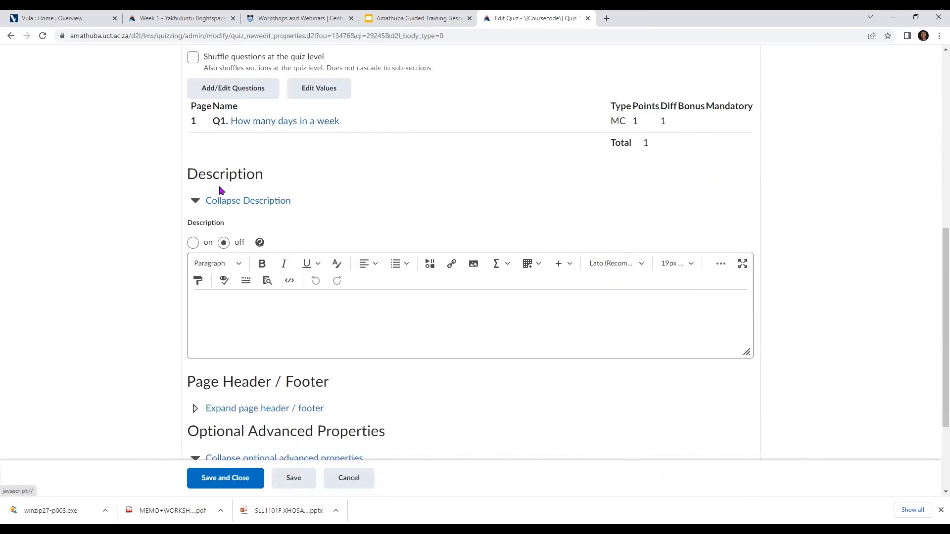
click(193, 243)
Write the quiz description "This assessment is due Thursday 19 May 2022 11:55 PM."
click(203, 299)
text(This asse)
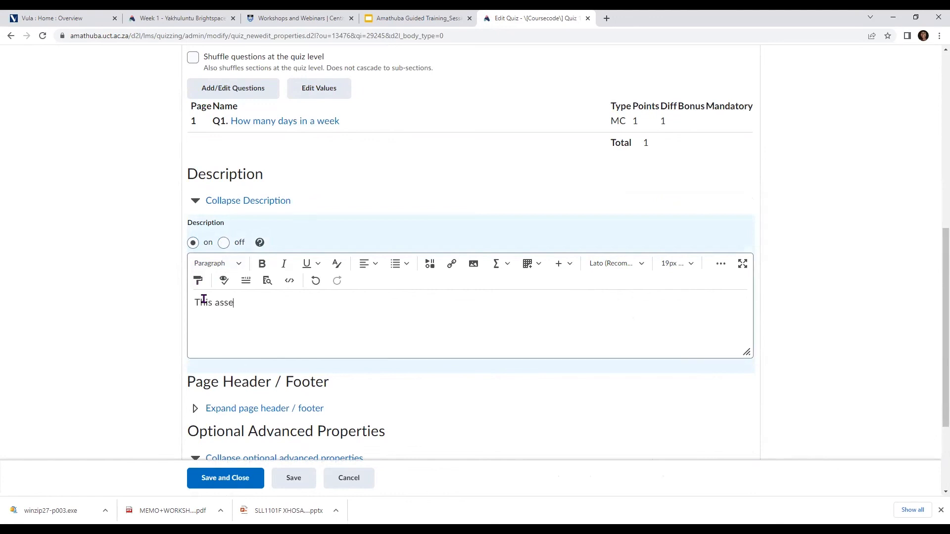
text(ssment is due Thursdau)
key(BackSpace)
text(y)
text(19 )
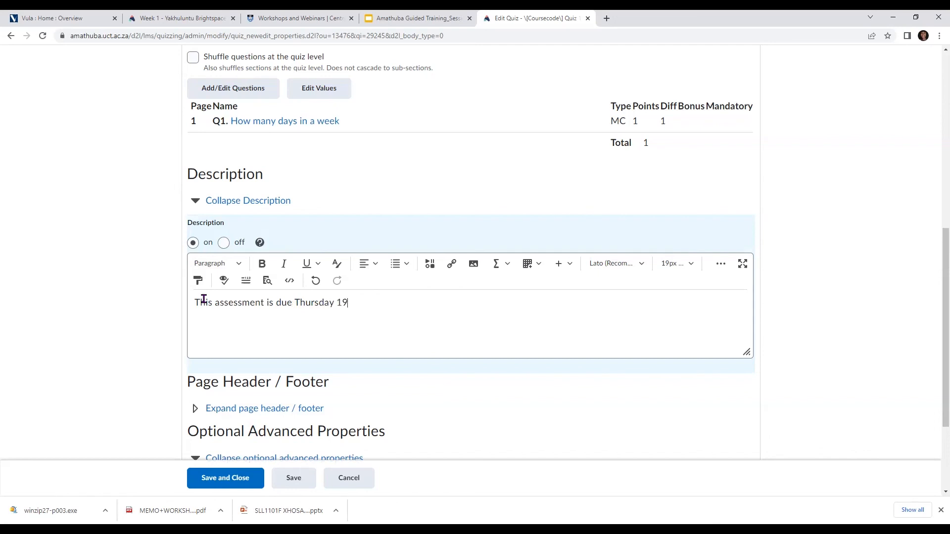
text(May)
text( 2022)
text( 11)
text(;55)
key(BackSpace)
key(BackSpace)
key(BackSpace)
text(:55 PM.)
Continue the quiz description with the text: One you click "Begin Assesment" 2
text(One)
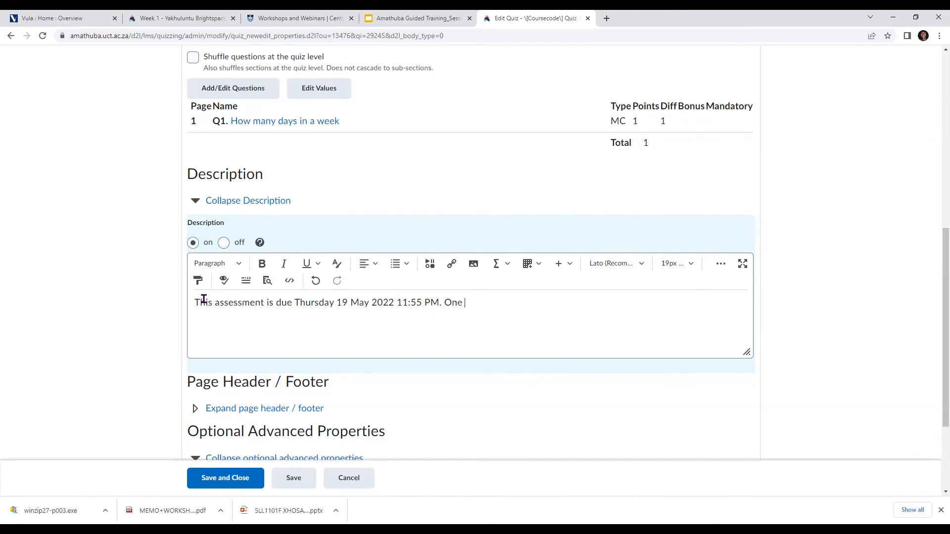
text( you click "Begin Assess)
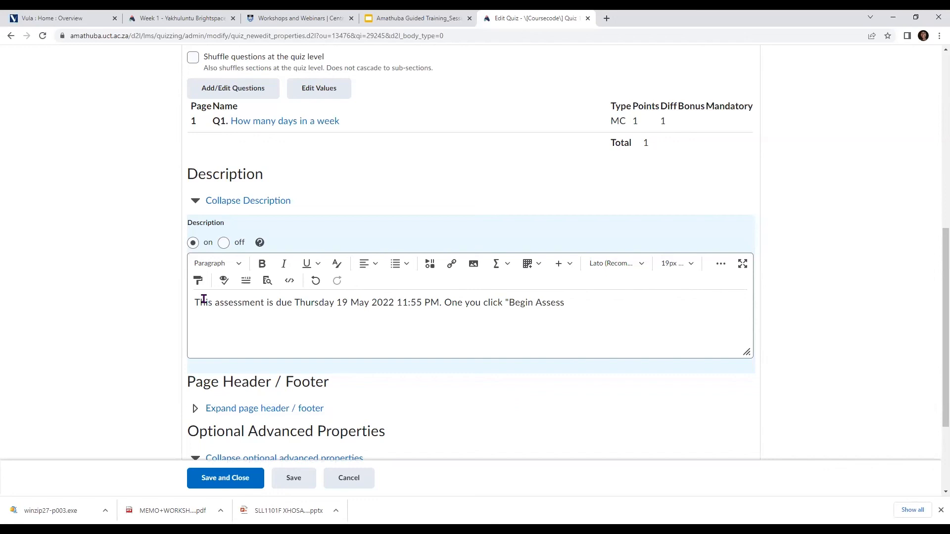
key(BackSpace)
text(ment)
key(BackSpace)
text(" 2)
Review the quiz's page header and footer options and its optional advanced properties, including the notification email field
scroll(328, 310, down, 3)
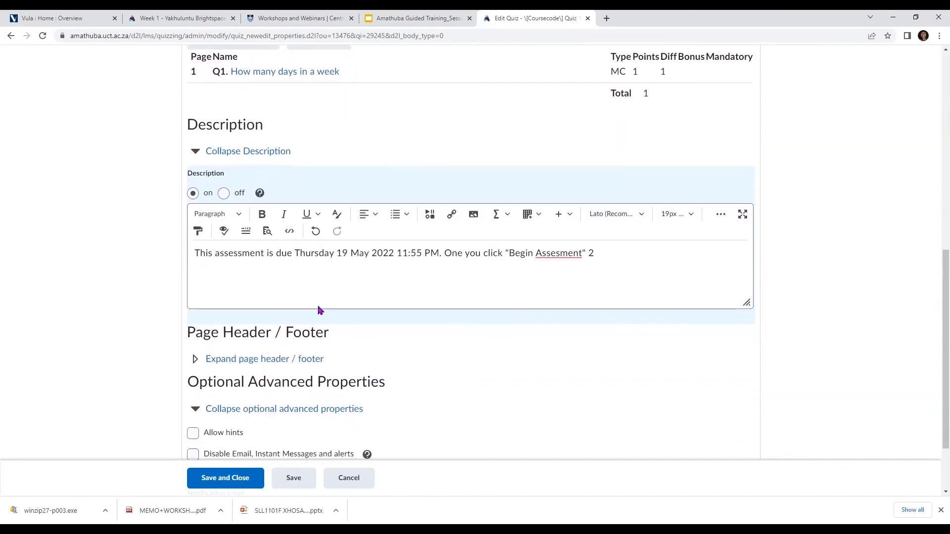
click(193, 271)
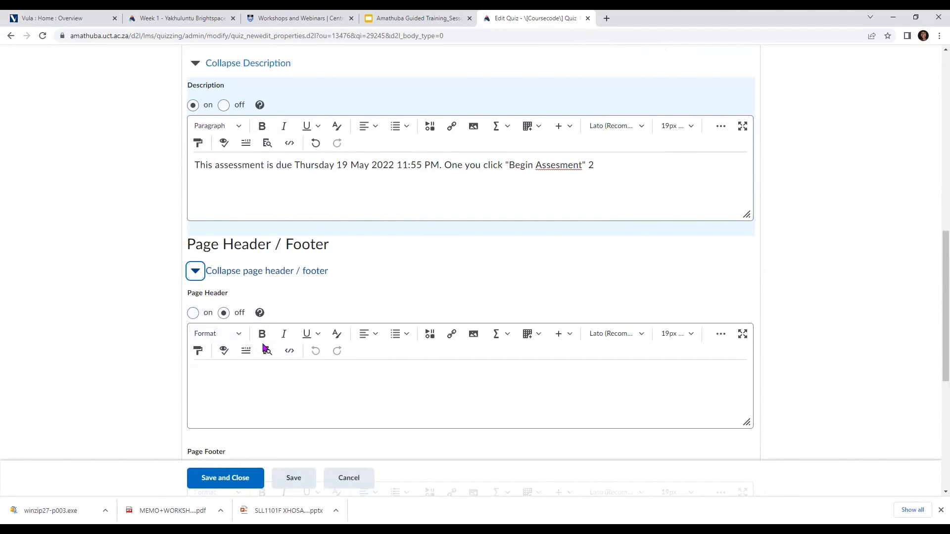
click(195, 278)
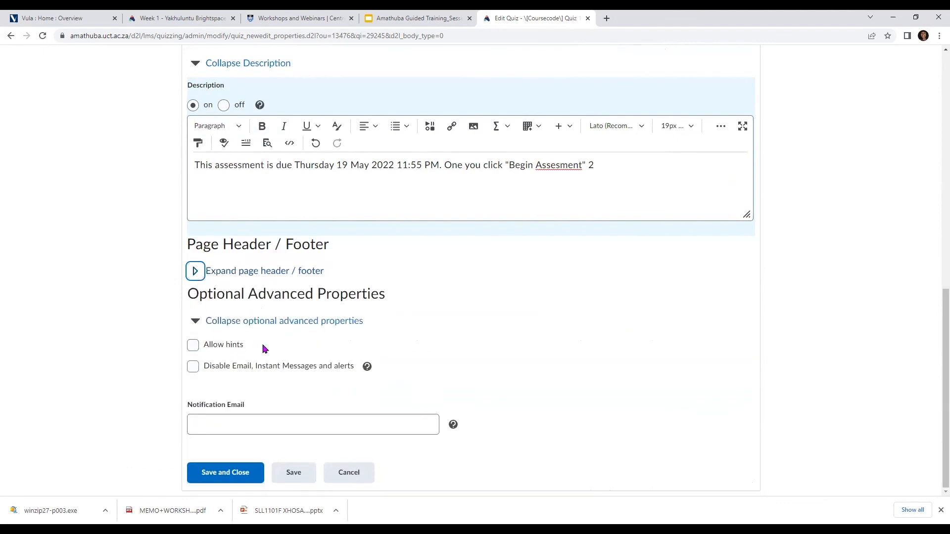
click(266, 429)
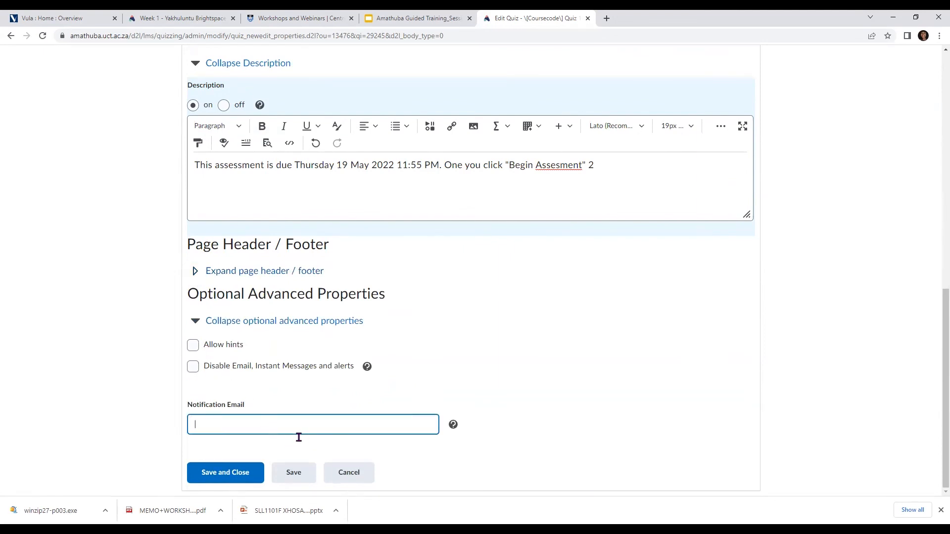
scroll(326, 331, up, 7)
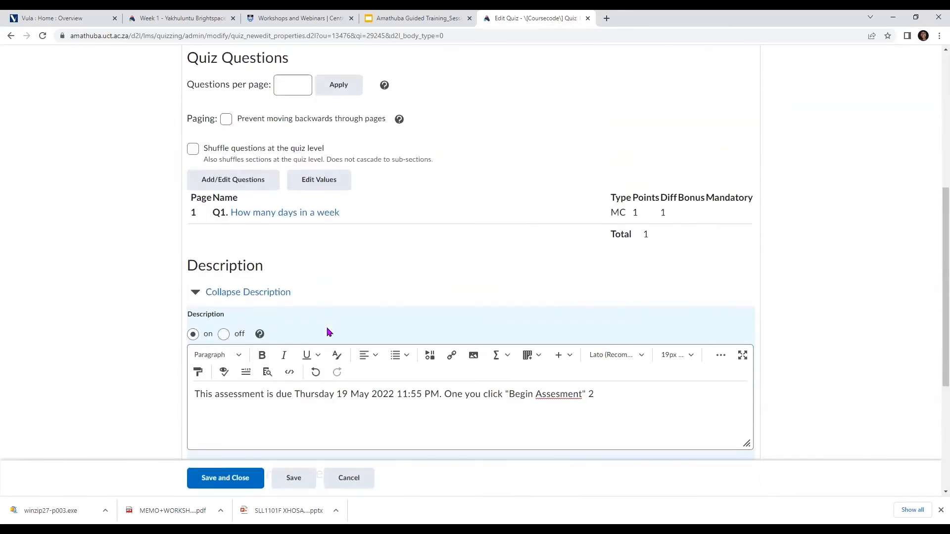
scroll(310, 189, up, 4)
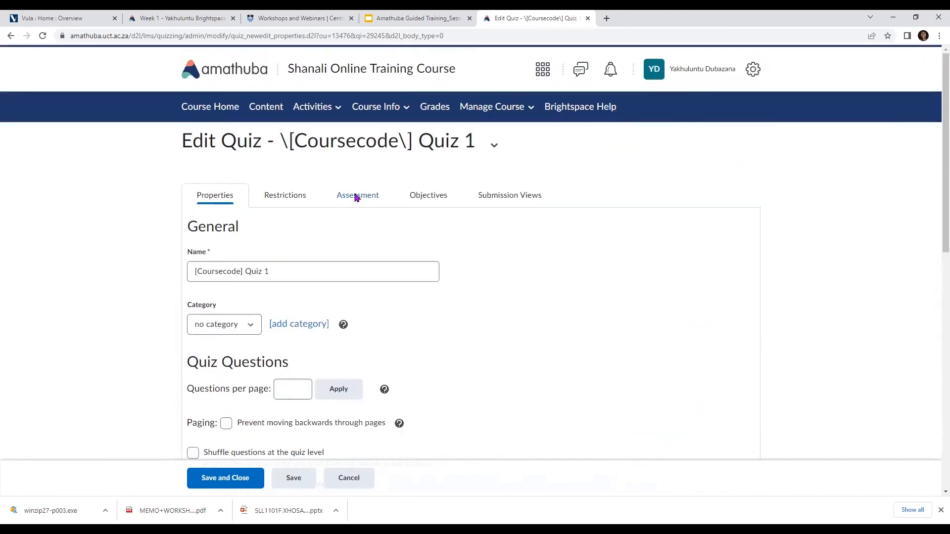
Examine the quiz's assessment settings, including the grade item choices, the number of attempts allowed and the overall grade calculation
click(357, 198)
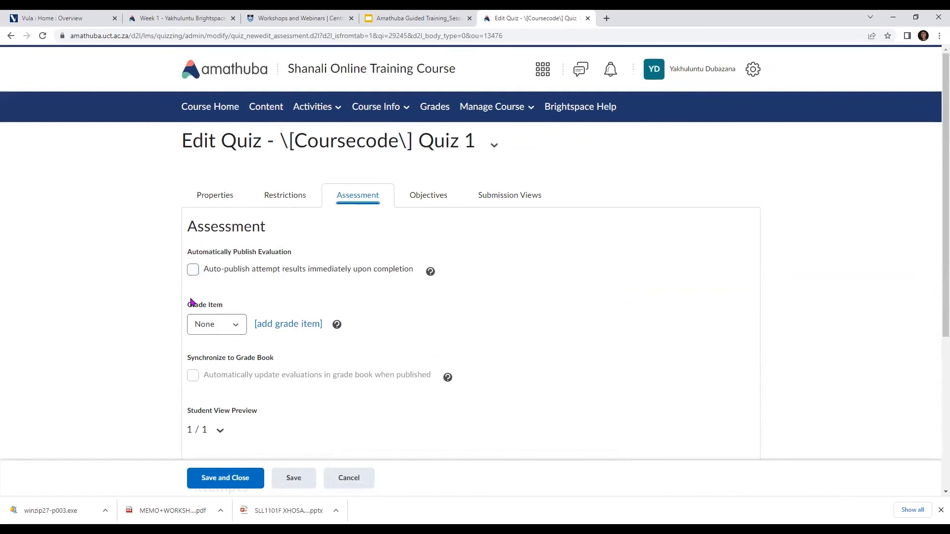
click(221, 326)
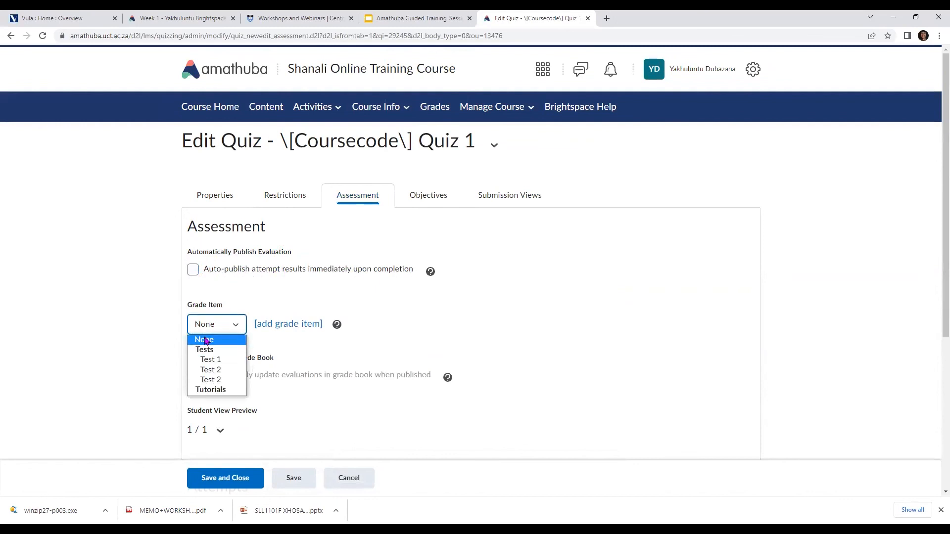
click(235, 324)
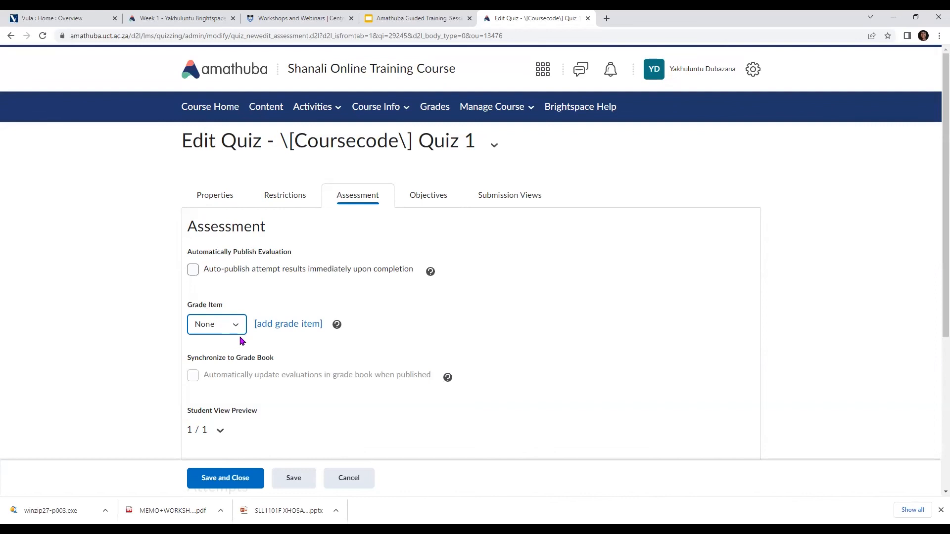
scroll(218, 350, down, 3)
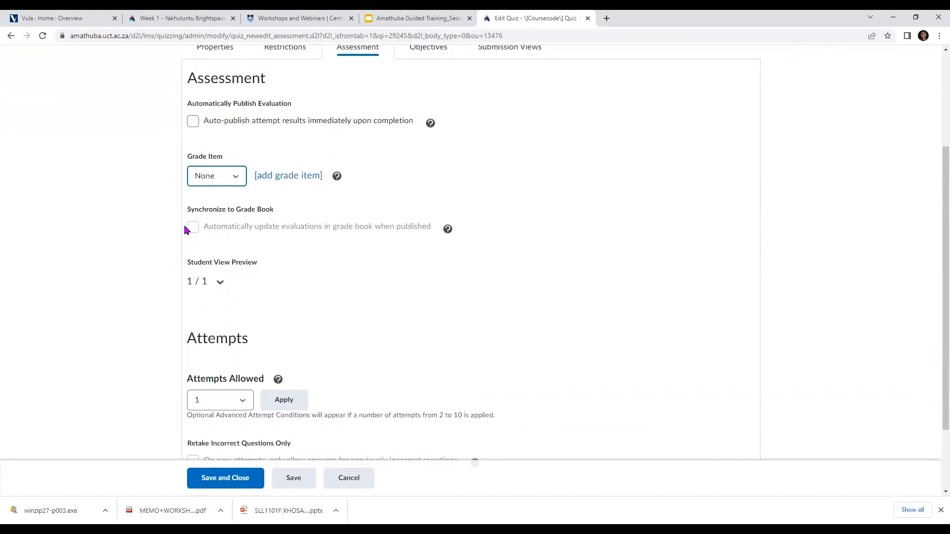
scroll(233, 252, down, 2)
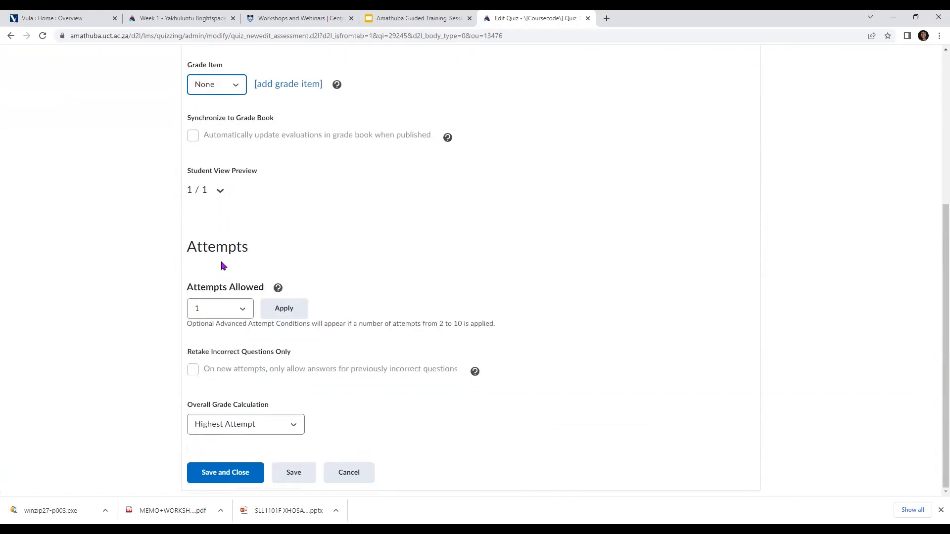
click(228, 312)
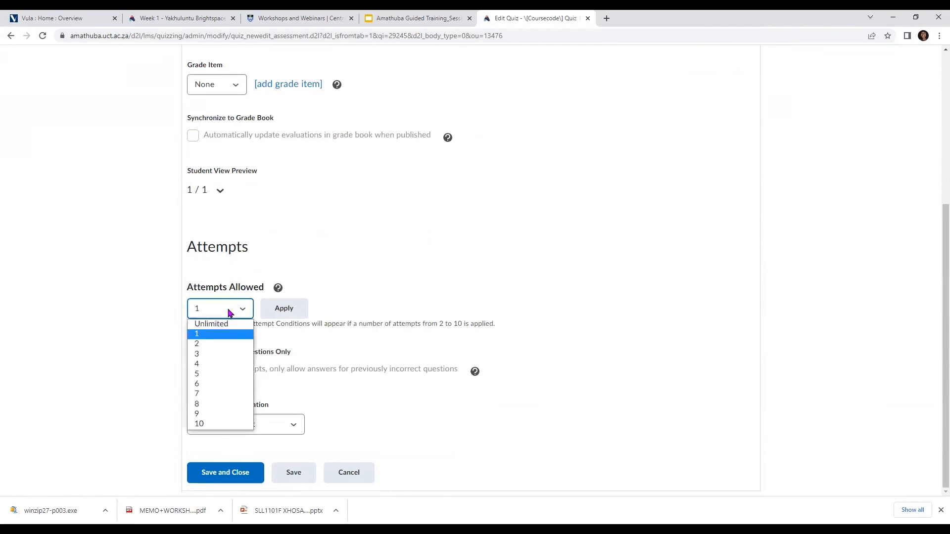
click(228, 312)
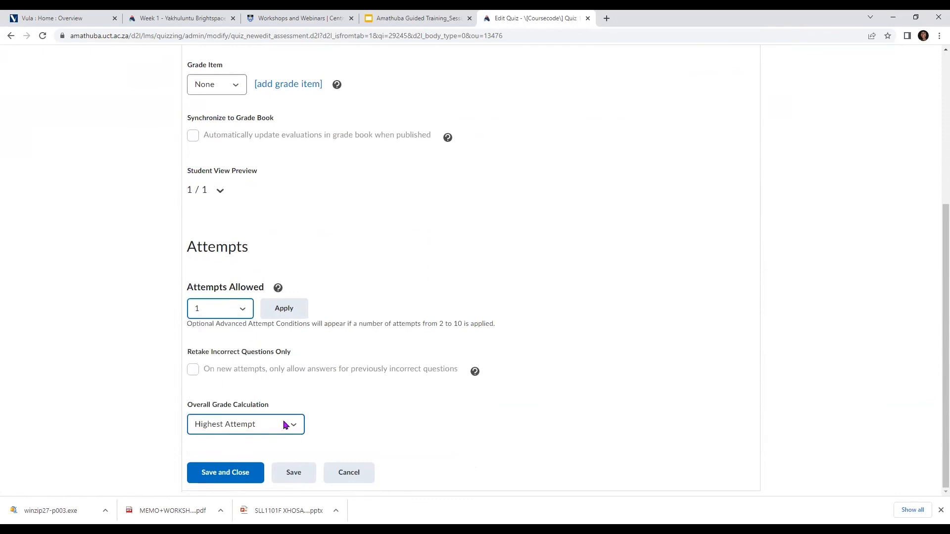
Examine the quiz's restriction settings, including user visibility, due date, start and end availability, release conditions and security options
scroll(277, 405, up, 5)
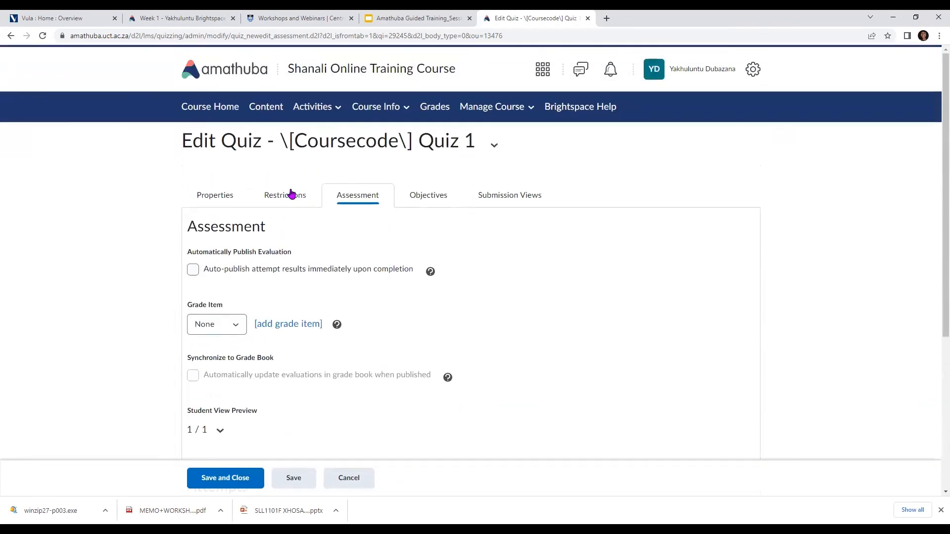
click(291, 194)
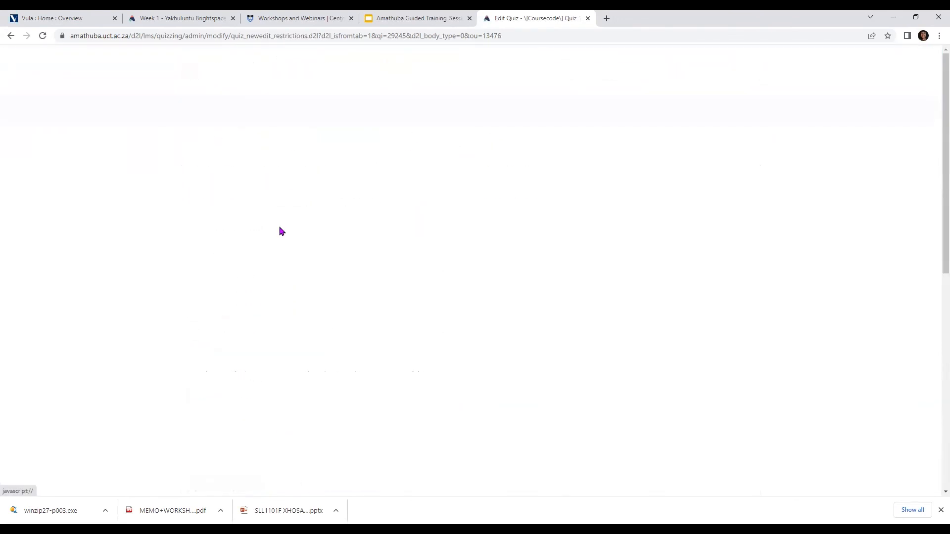
scroll(238, 251, down, 3)
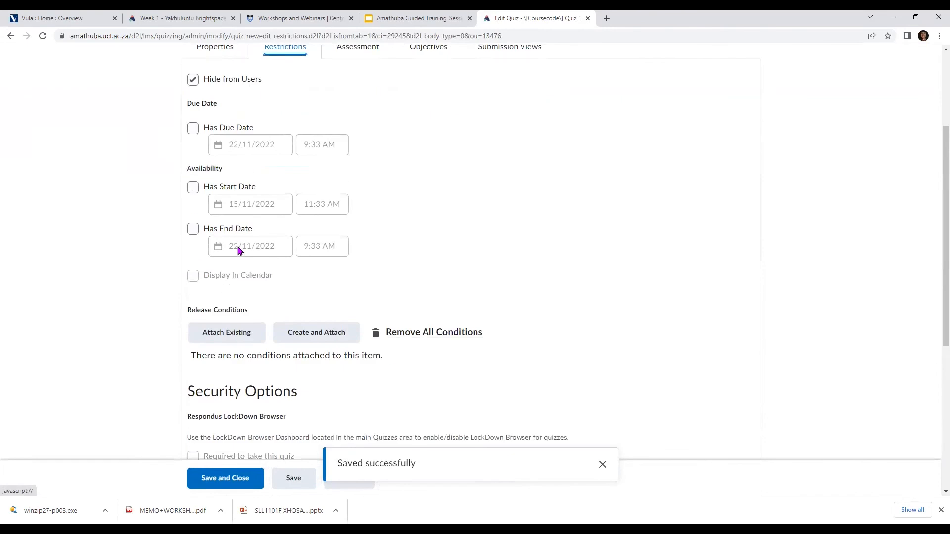
scroll(238, 251, down, 6)
scroll(238, 250, up, 4)
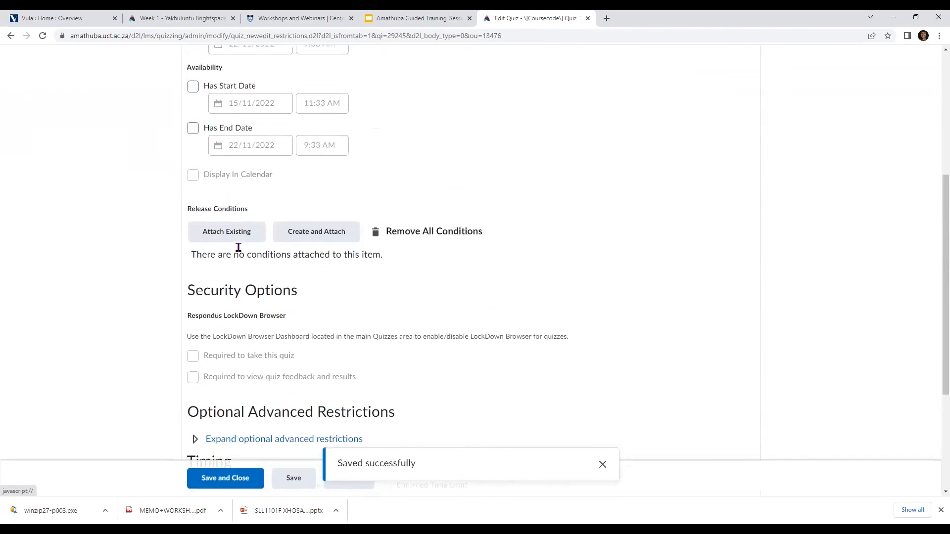
scroll(238, 247, up, 5)
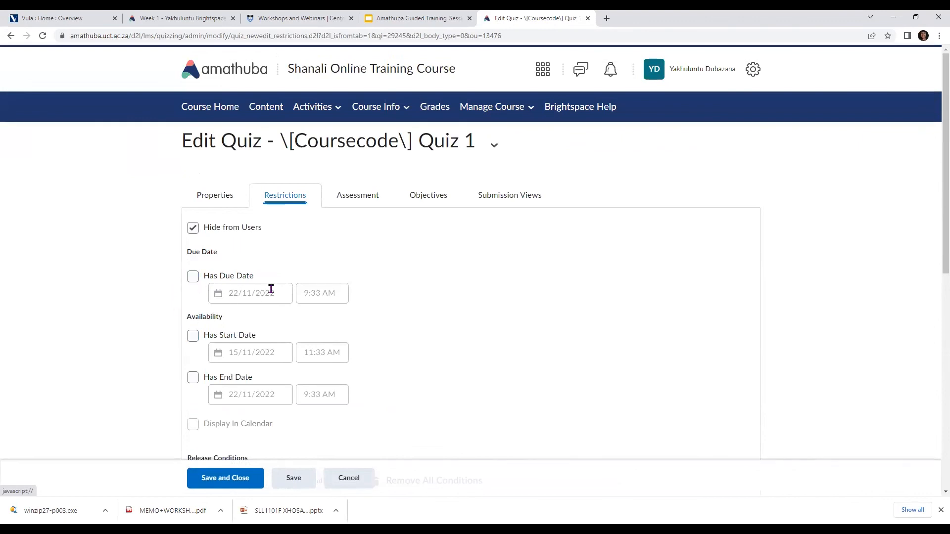
scroll(218, 324, down, 2)
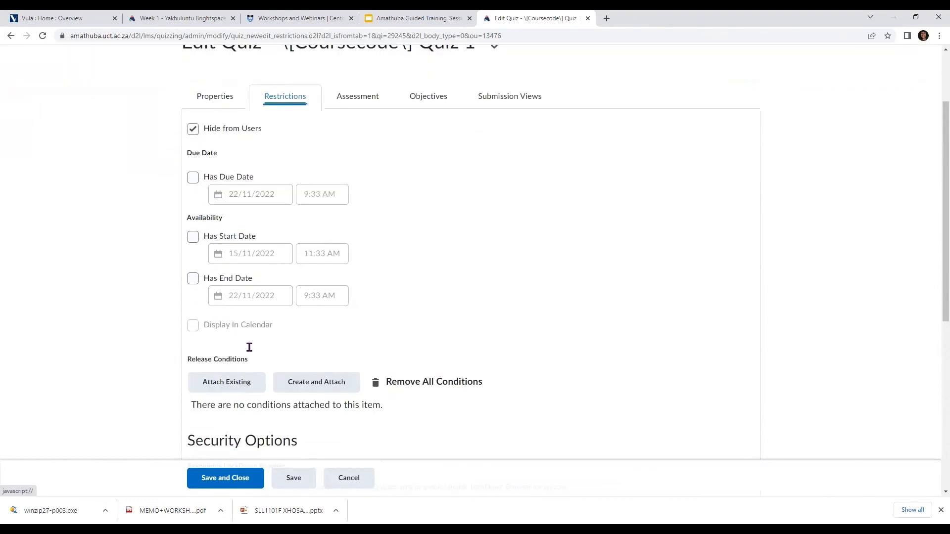
scroll(216, 328, up, 2)
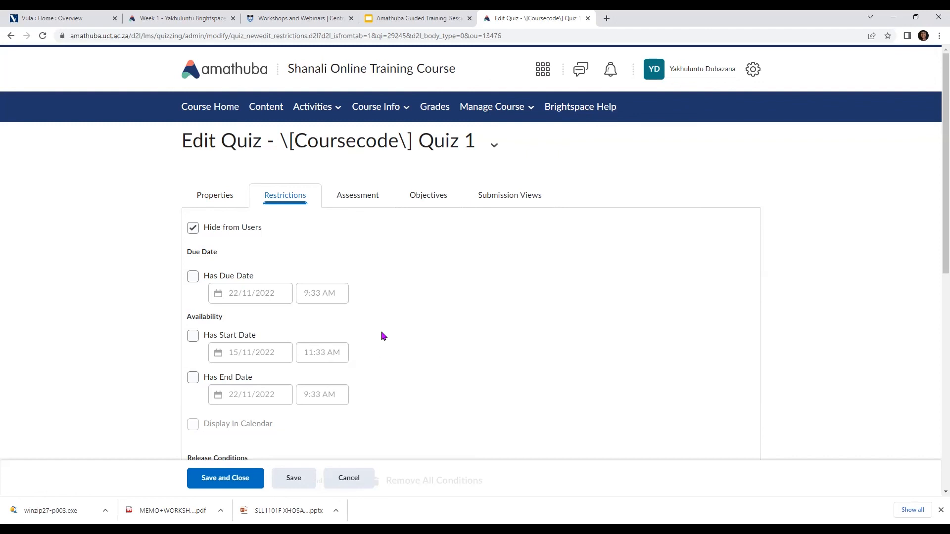
scroll(384, 331, down, 3)
scroll(381, 369, up, 3)
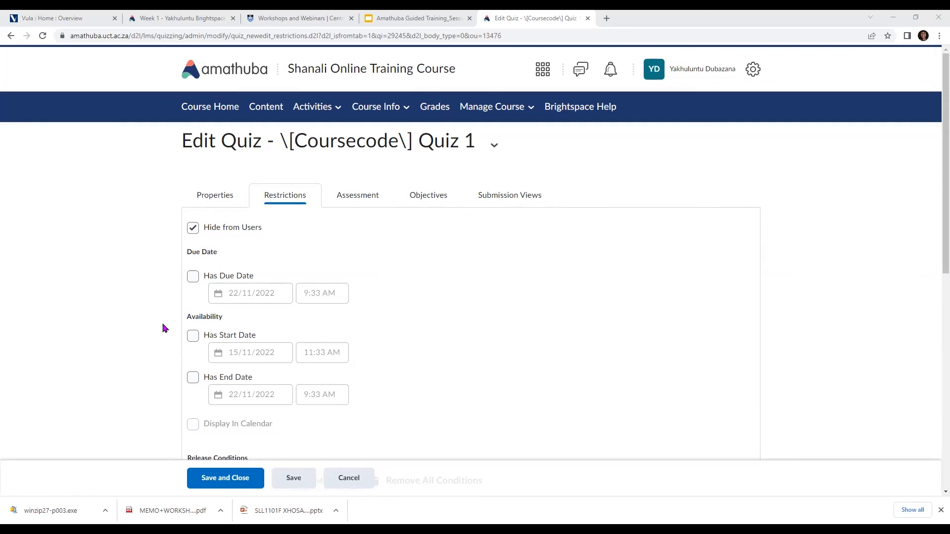
scroll(170, 327, down, 2)
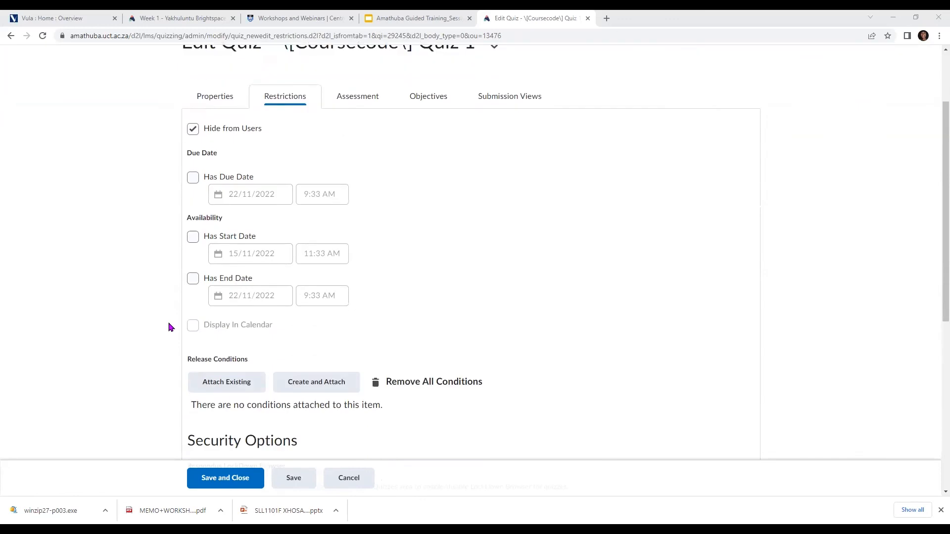
scroll(170, 327, down, 2)
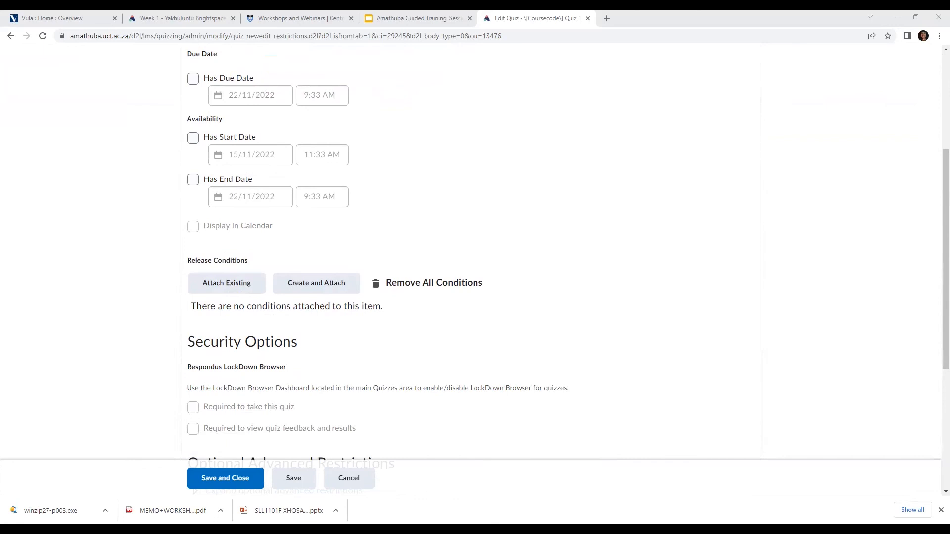
scroll(352, 245, up, 4)
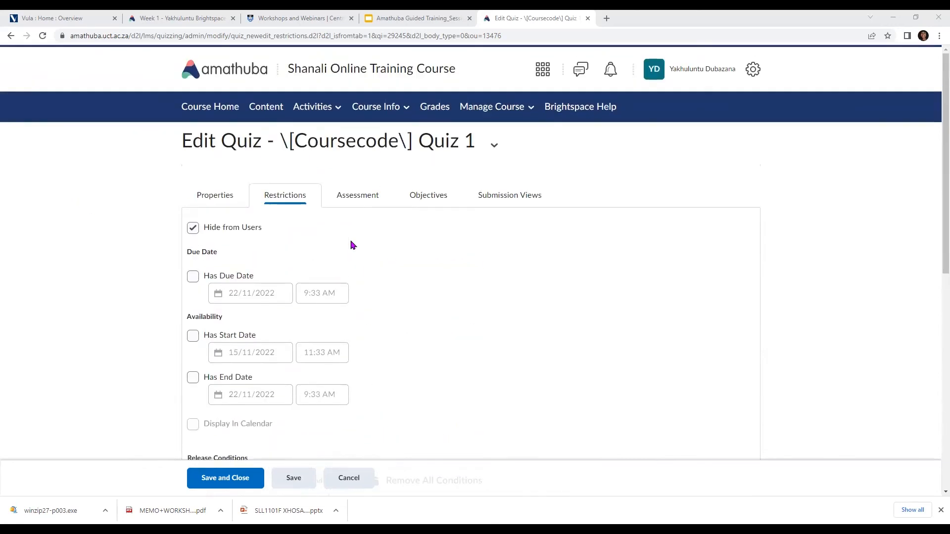